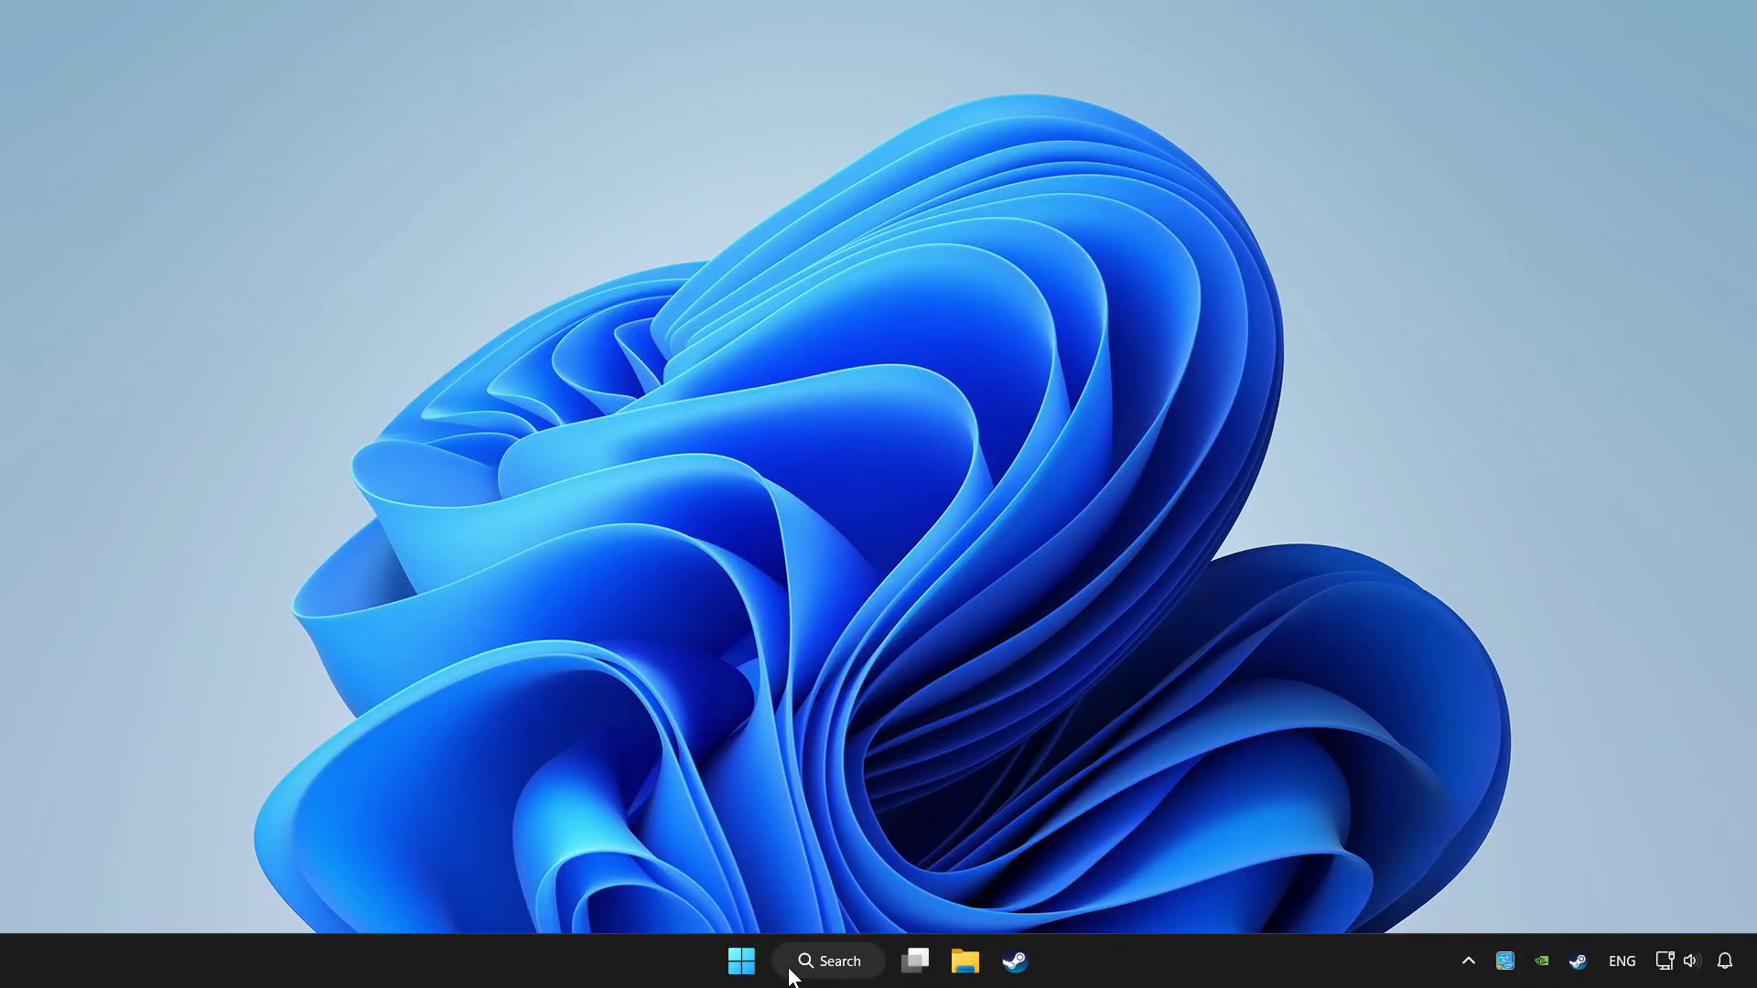
Step: Open Windows Search to look up Device Manager
left_click(862, 967)
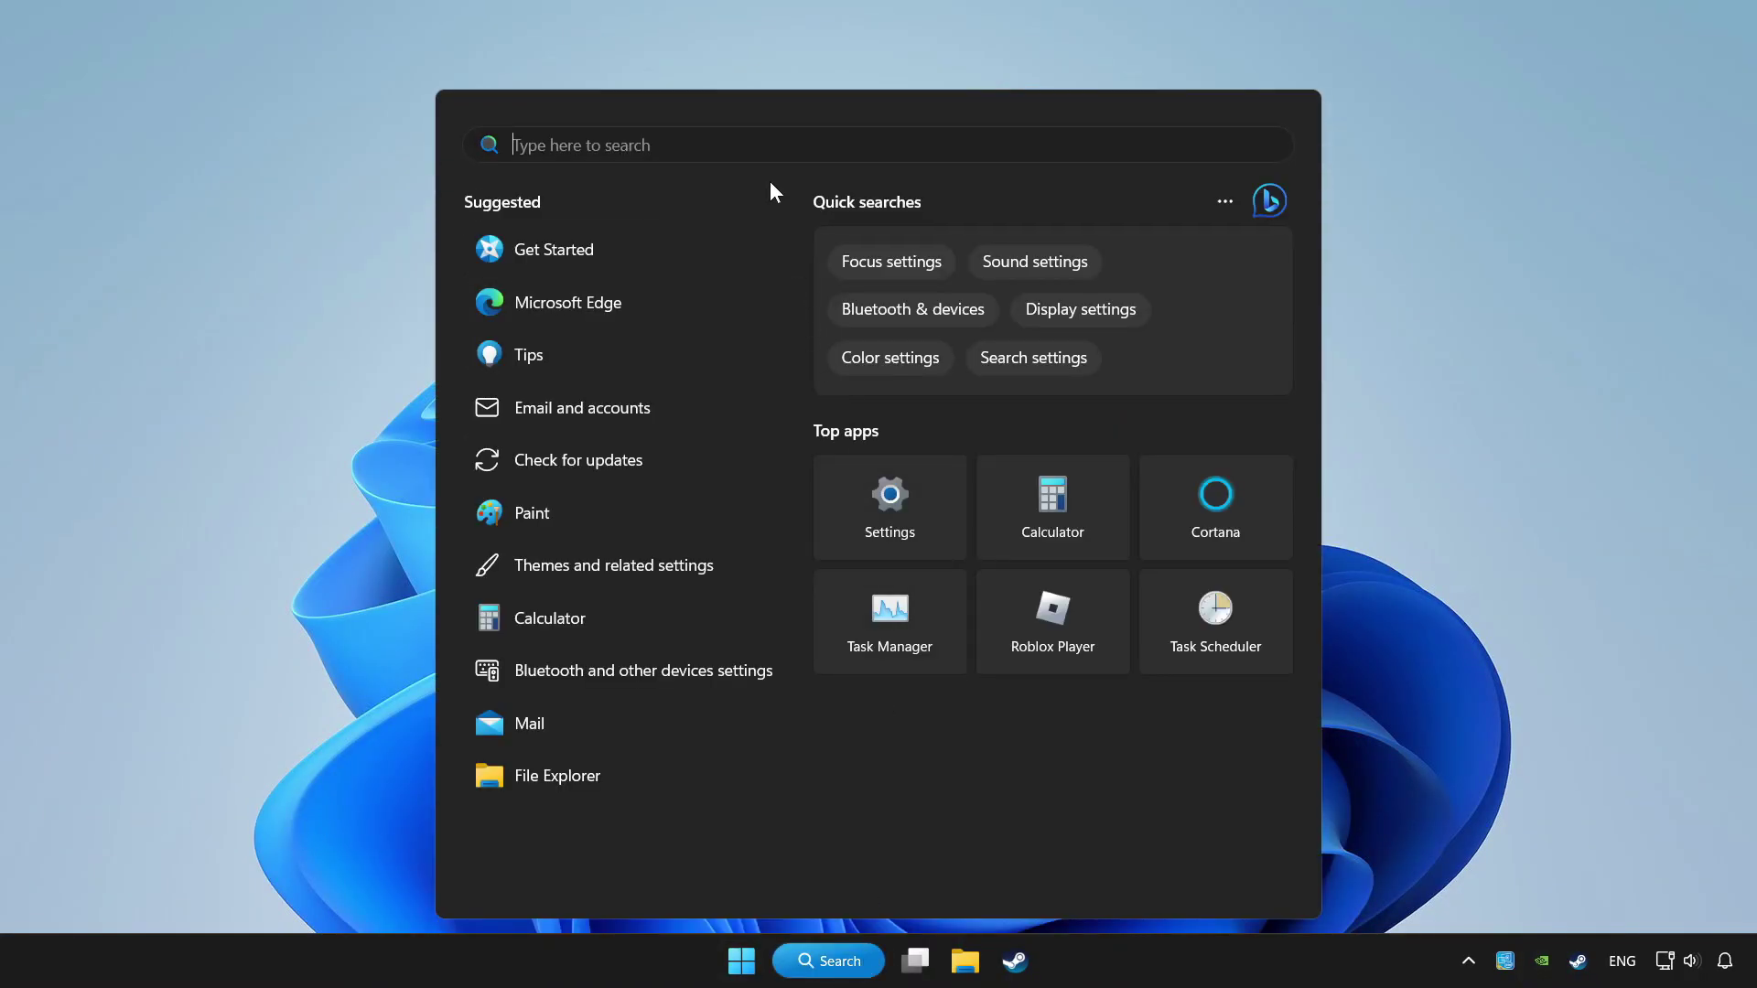
type("devic")
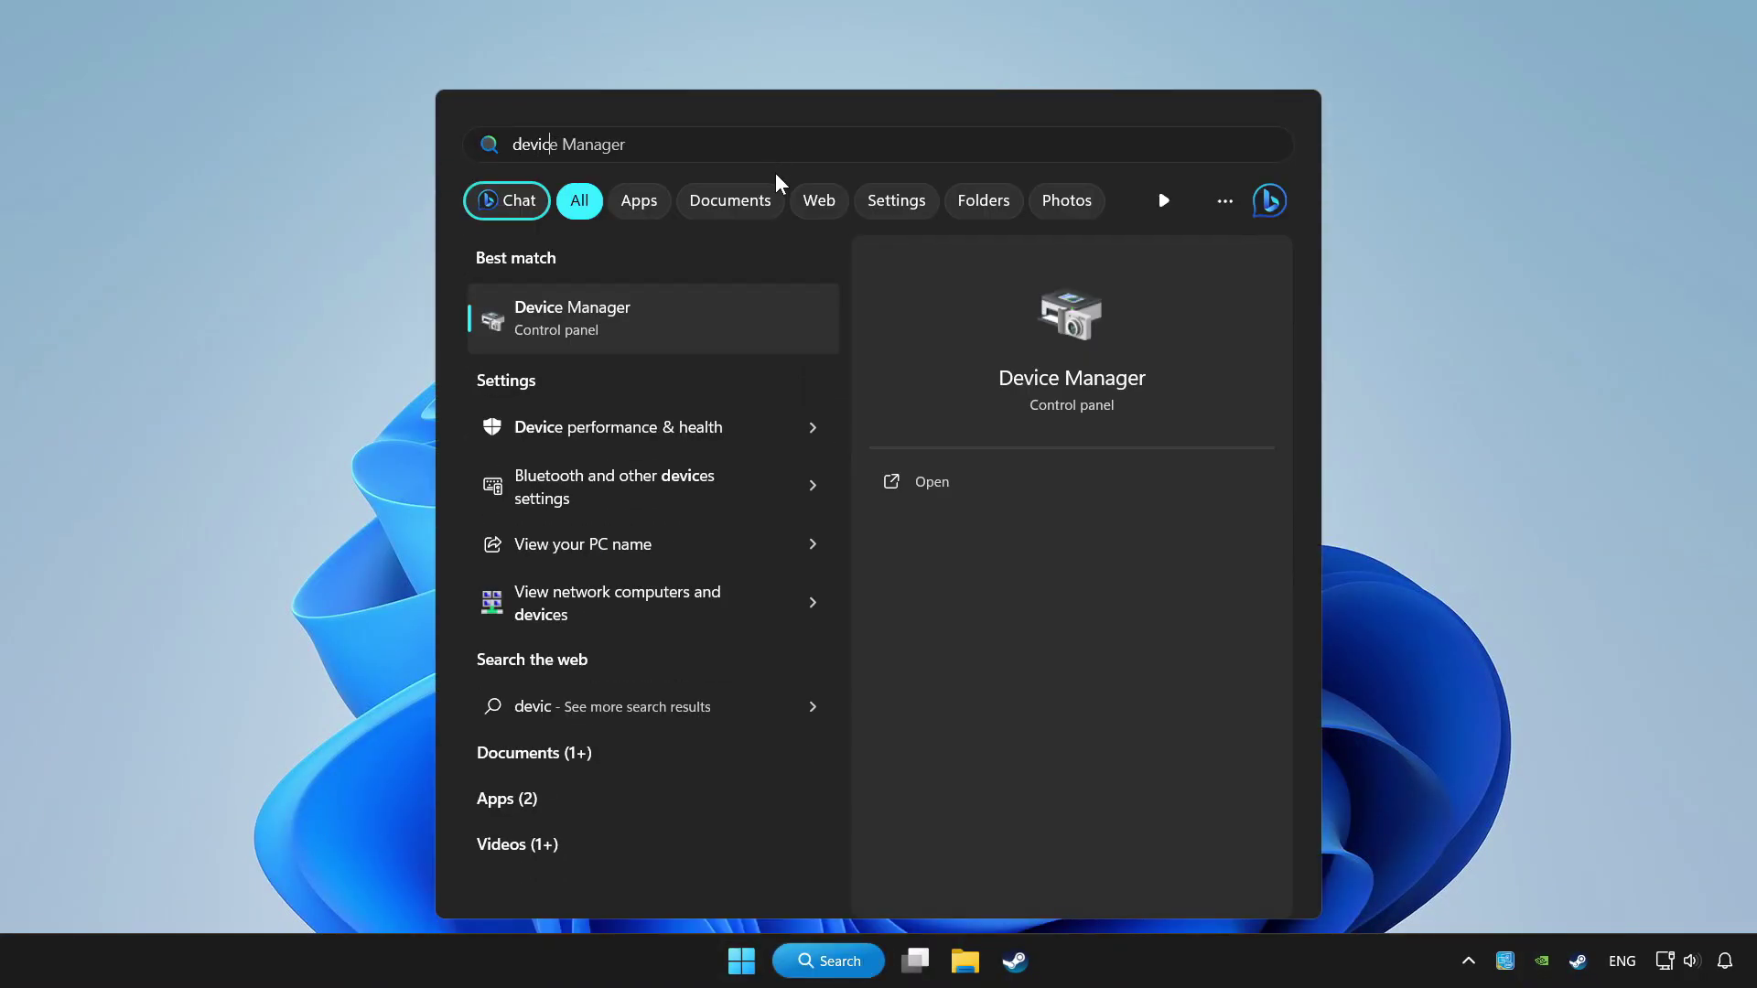
type("e manager")
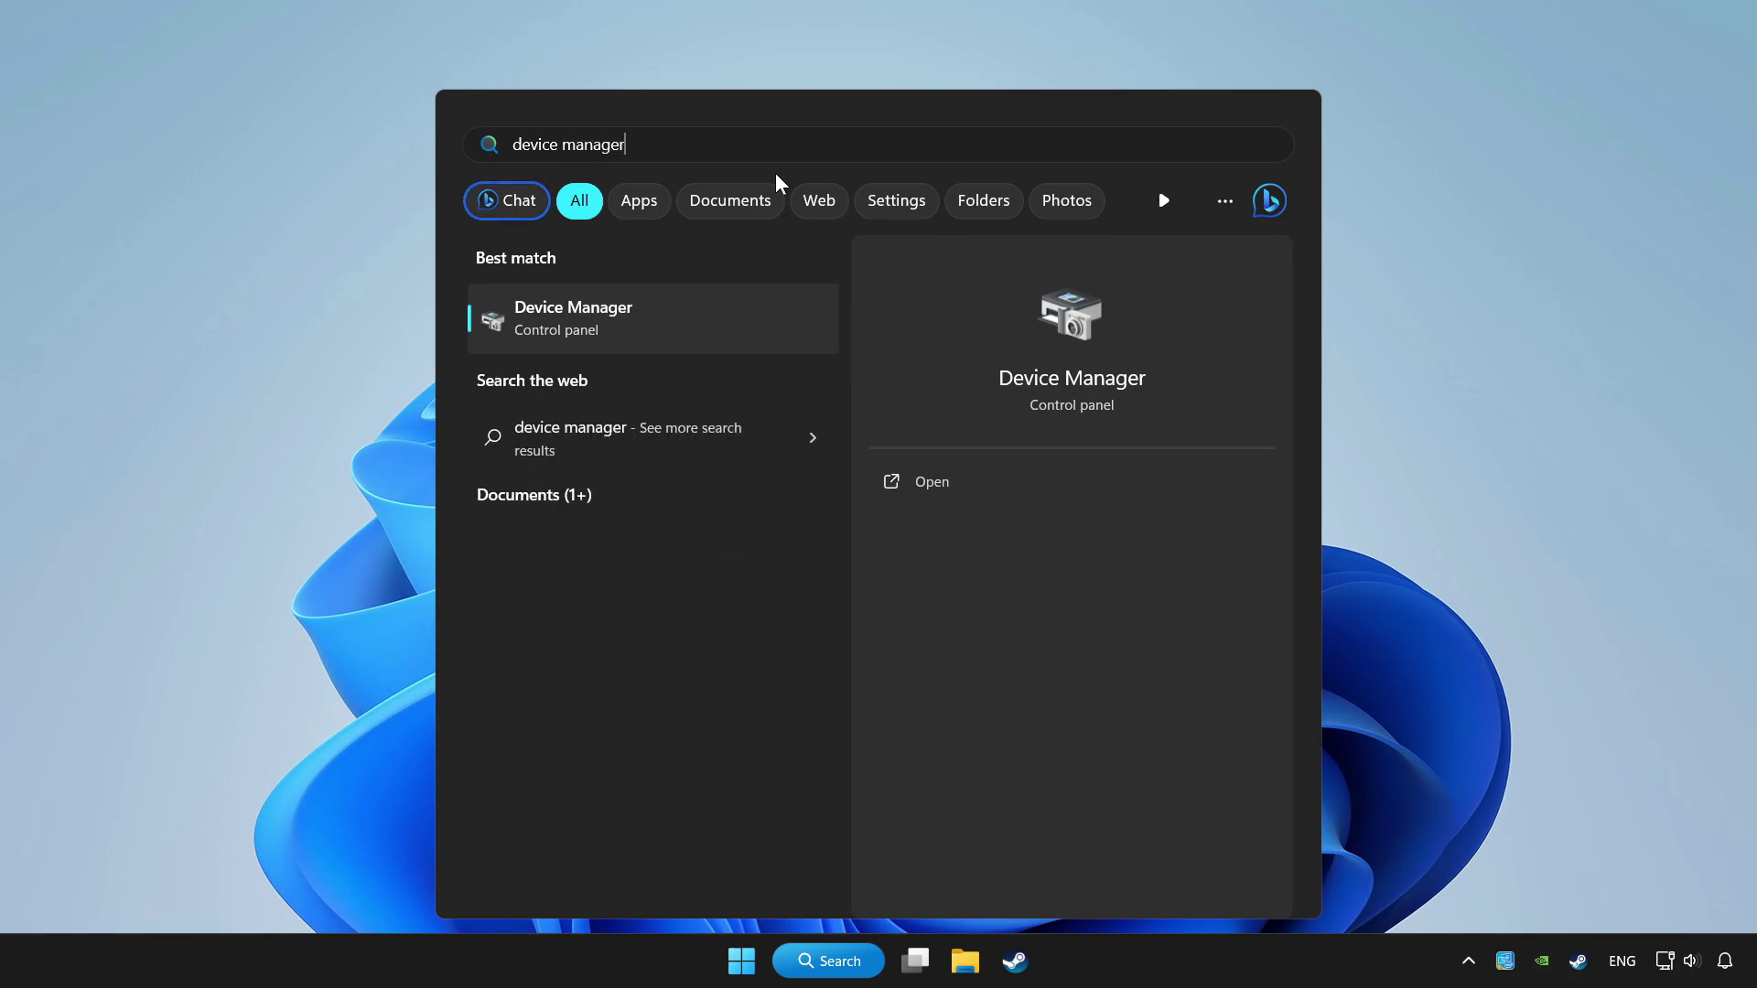
Step: Open Device Manager, centre its window, and expand Xbox 360 Peripherals
left_click(756, 318)
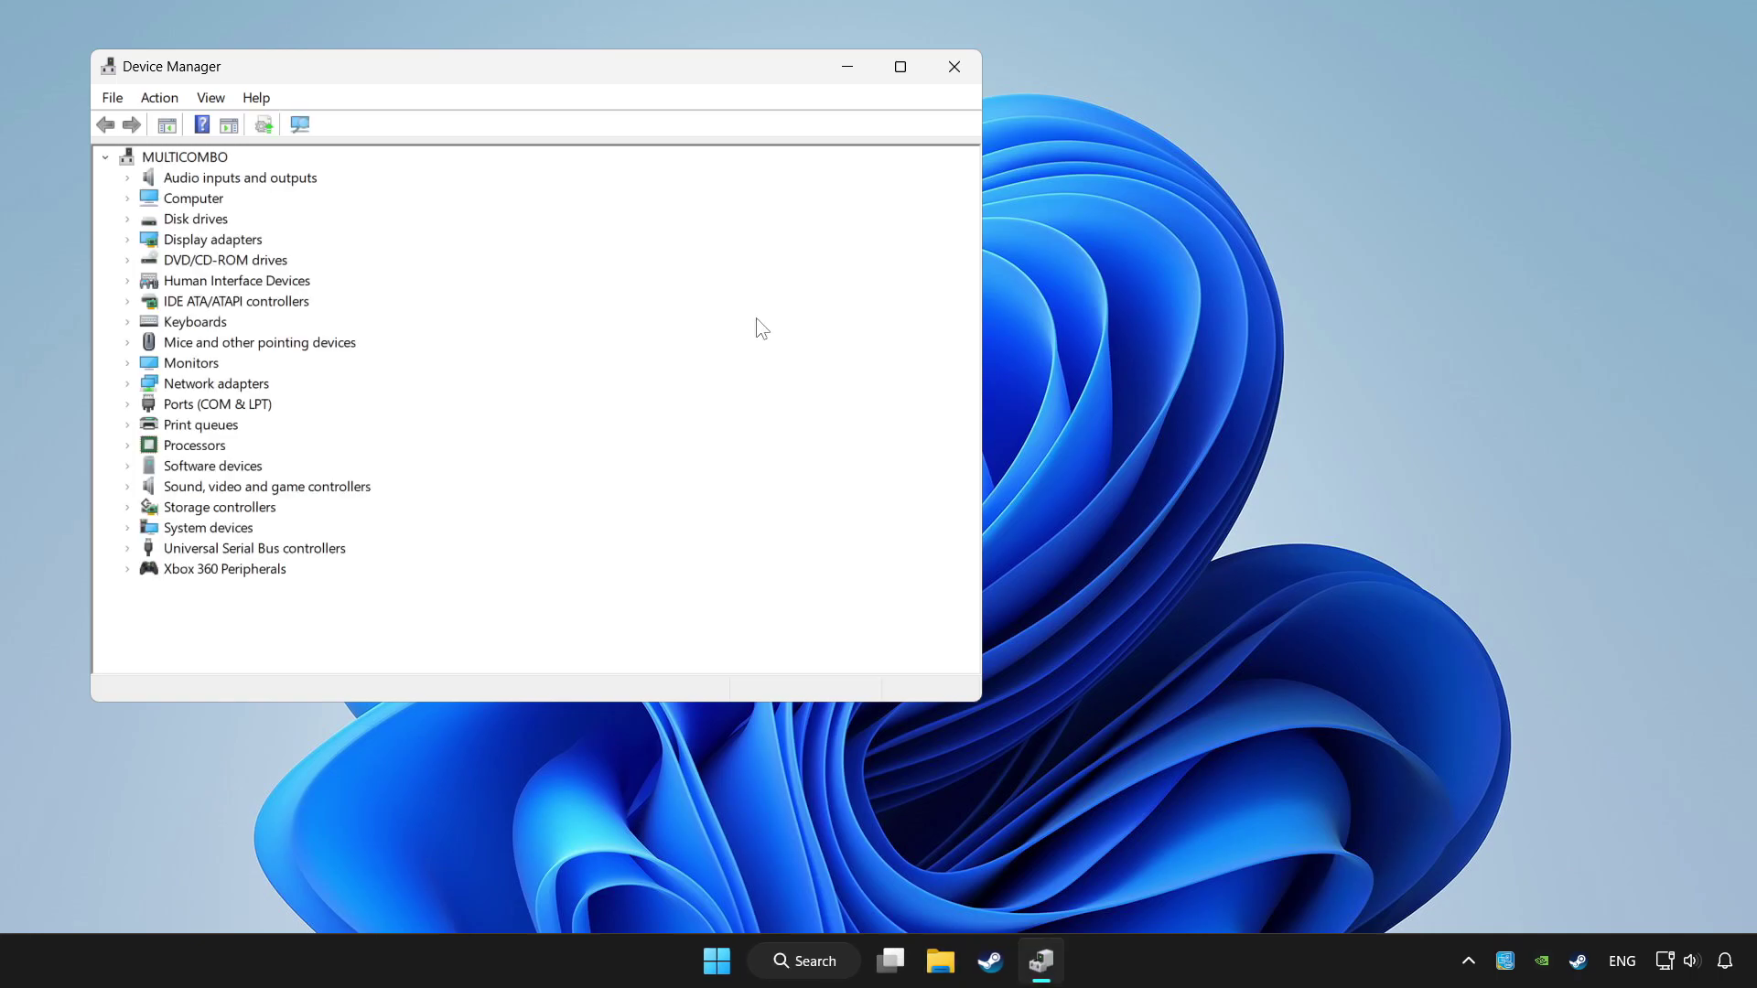
left_click_drag(606, 61, 931, 152)
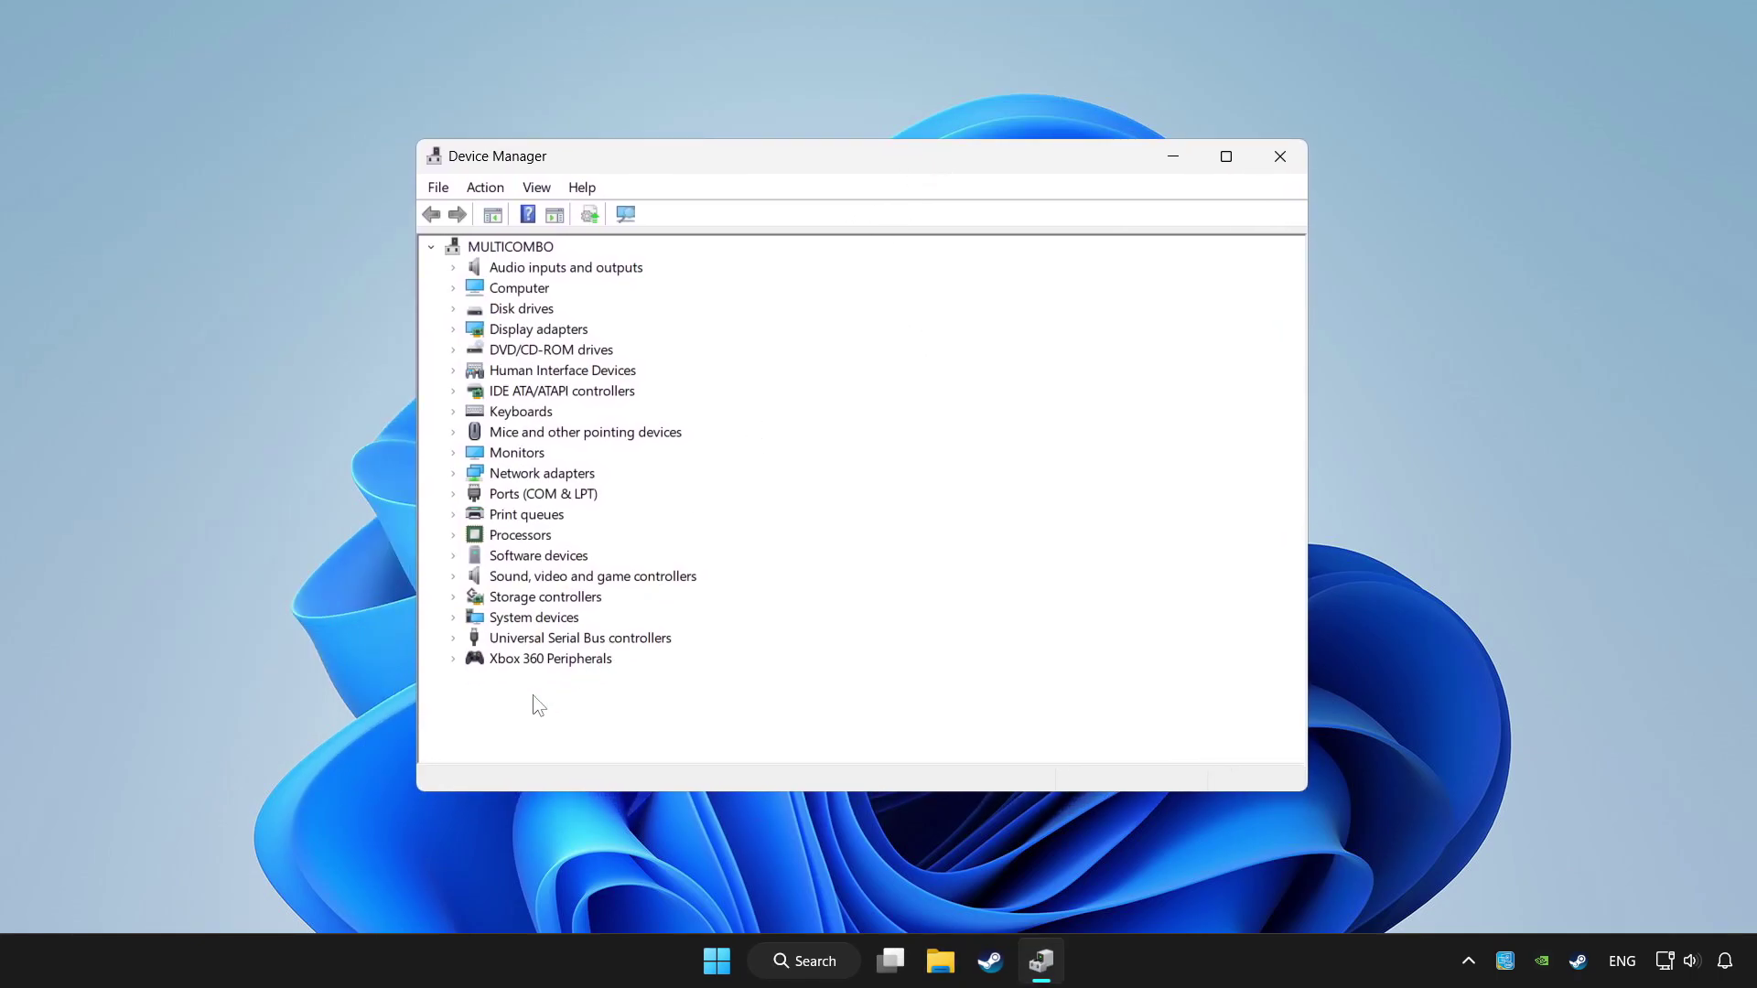
left_click(484, 660)
left_click(455, 661)
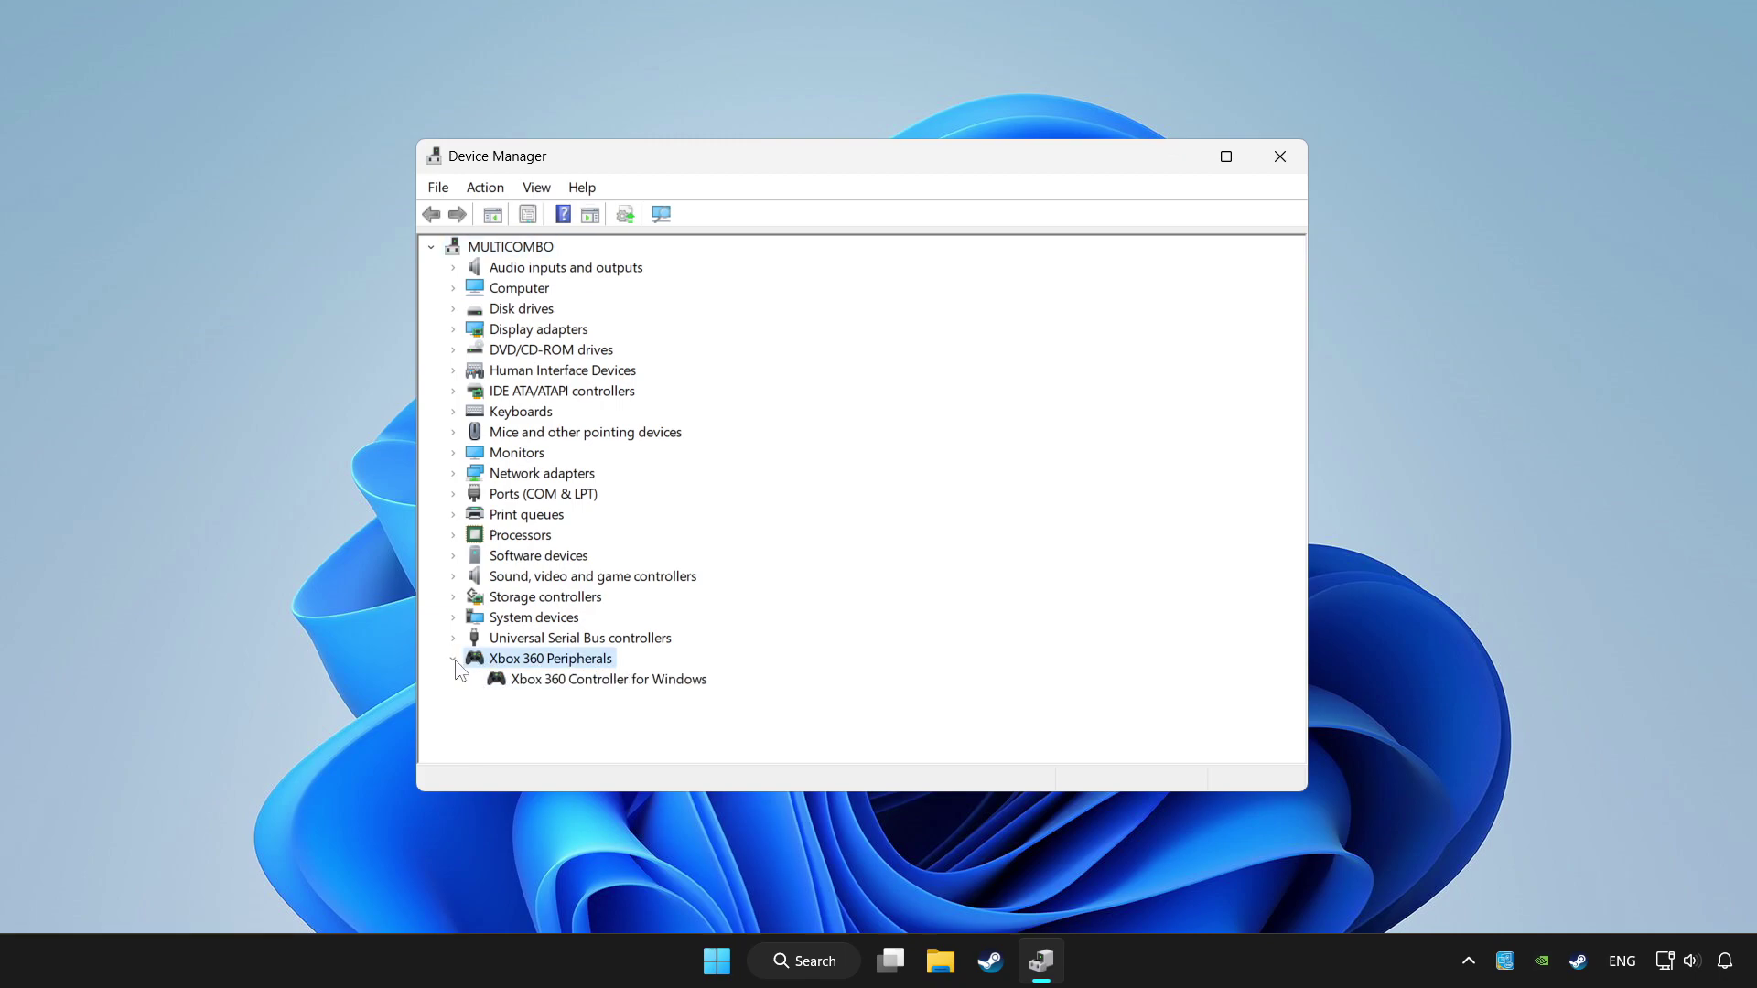
Step: Auto-search drivers for the Xbox 360 Controller for Windows; best driver already installed
left_click(521, 682)
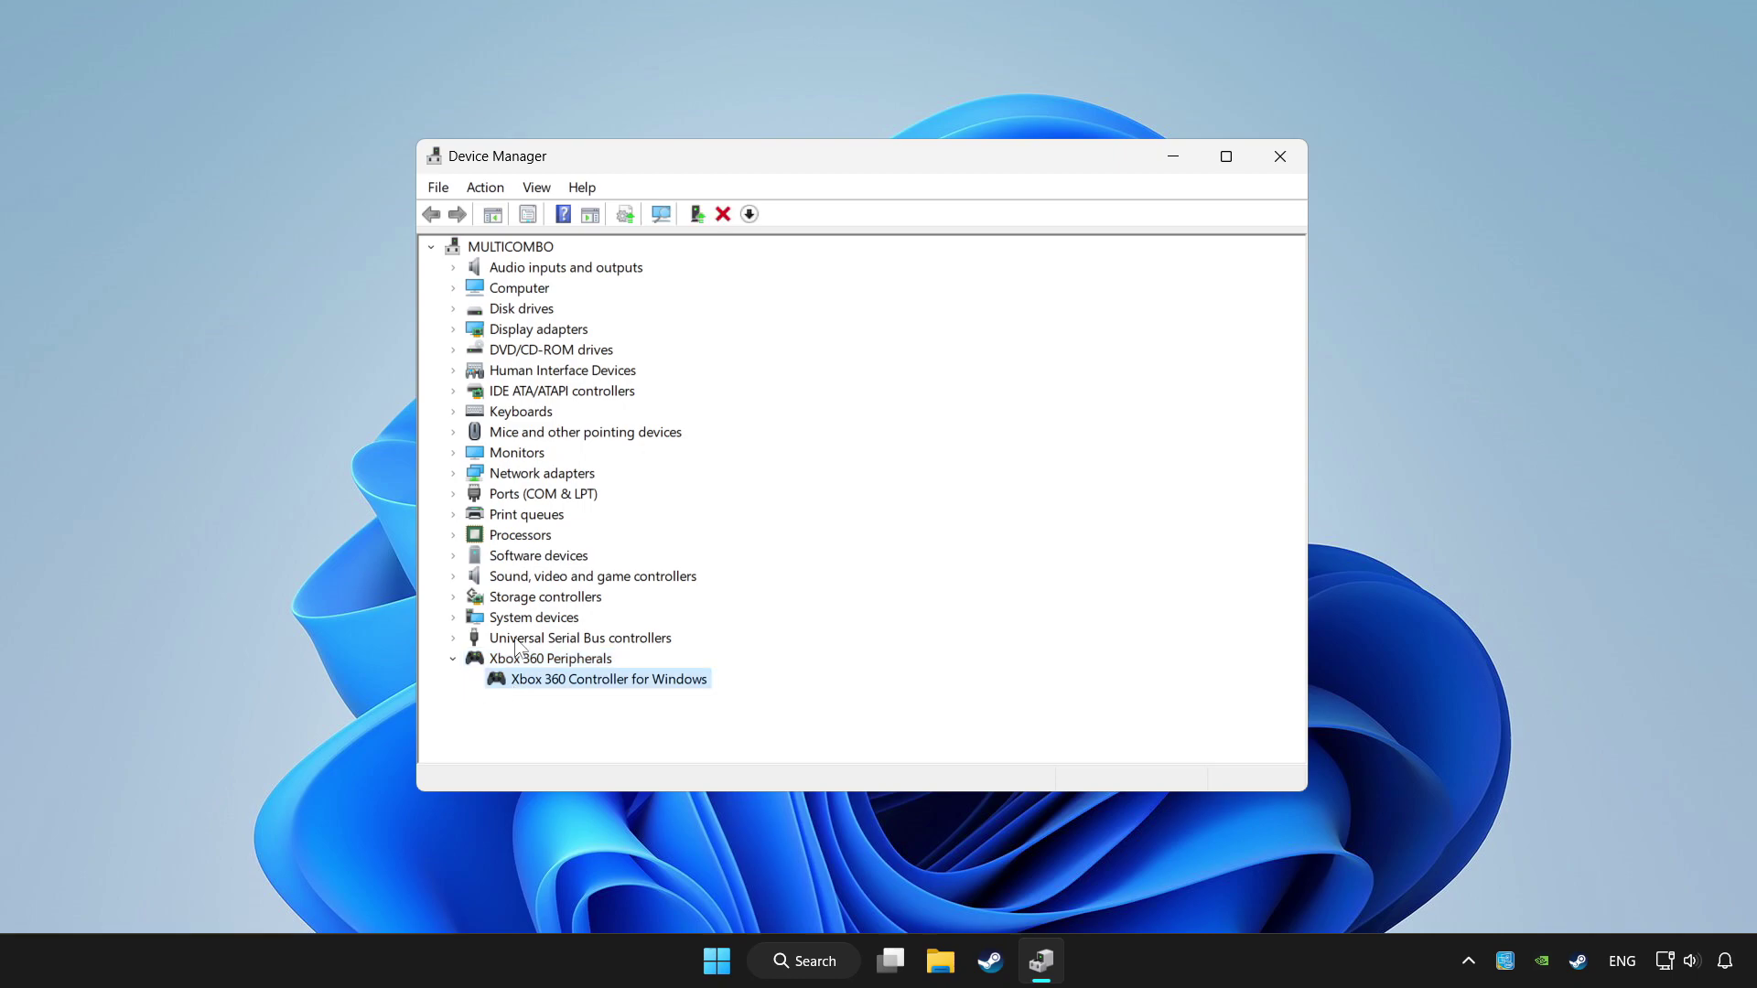
right_click(583, 685)
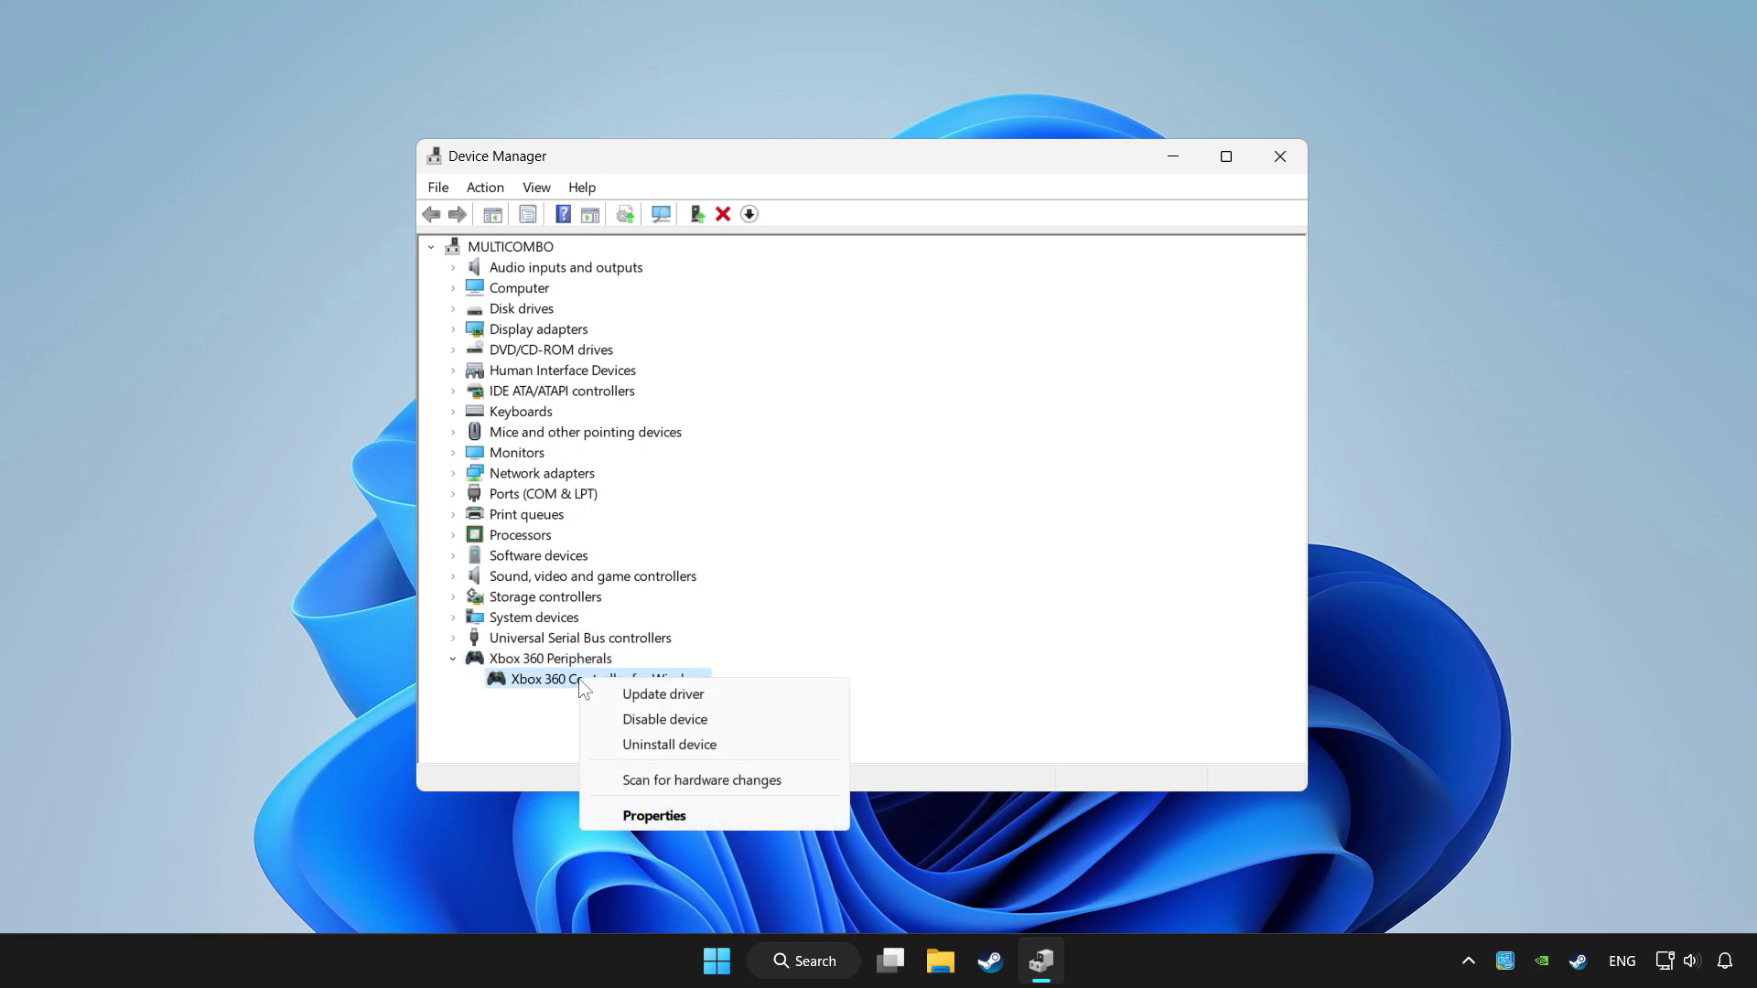
left_click(672, 695)
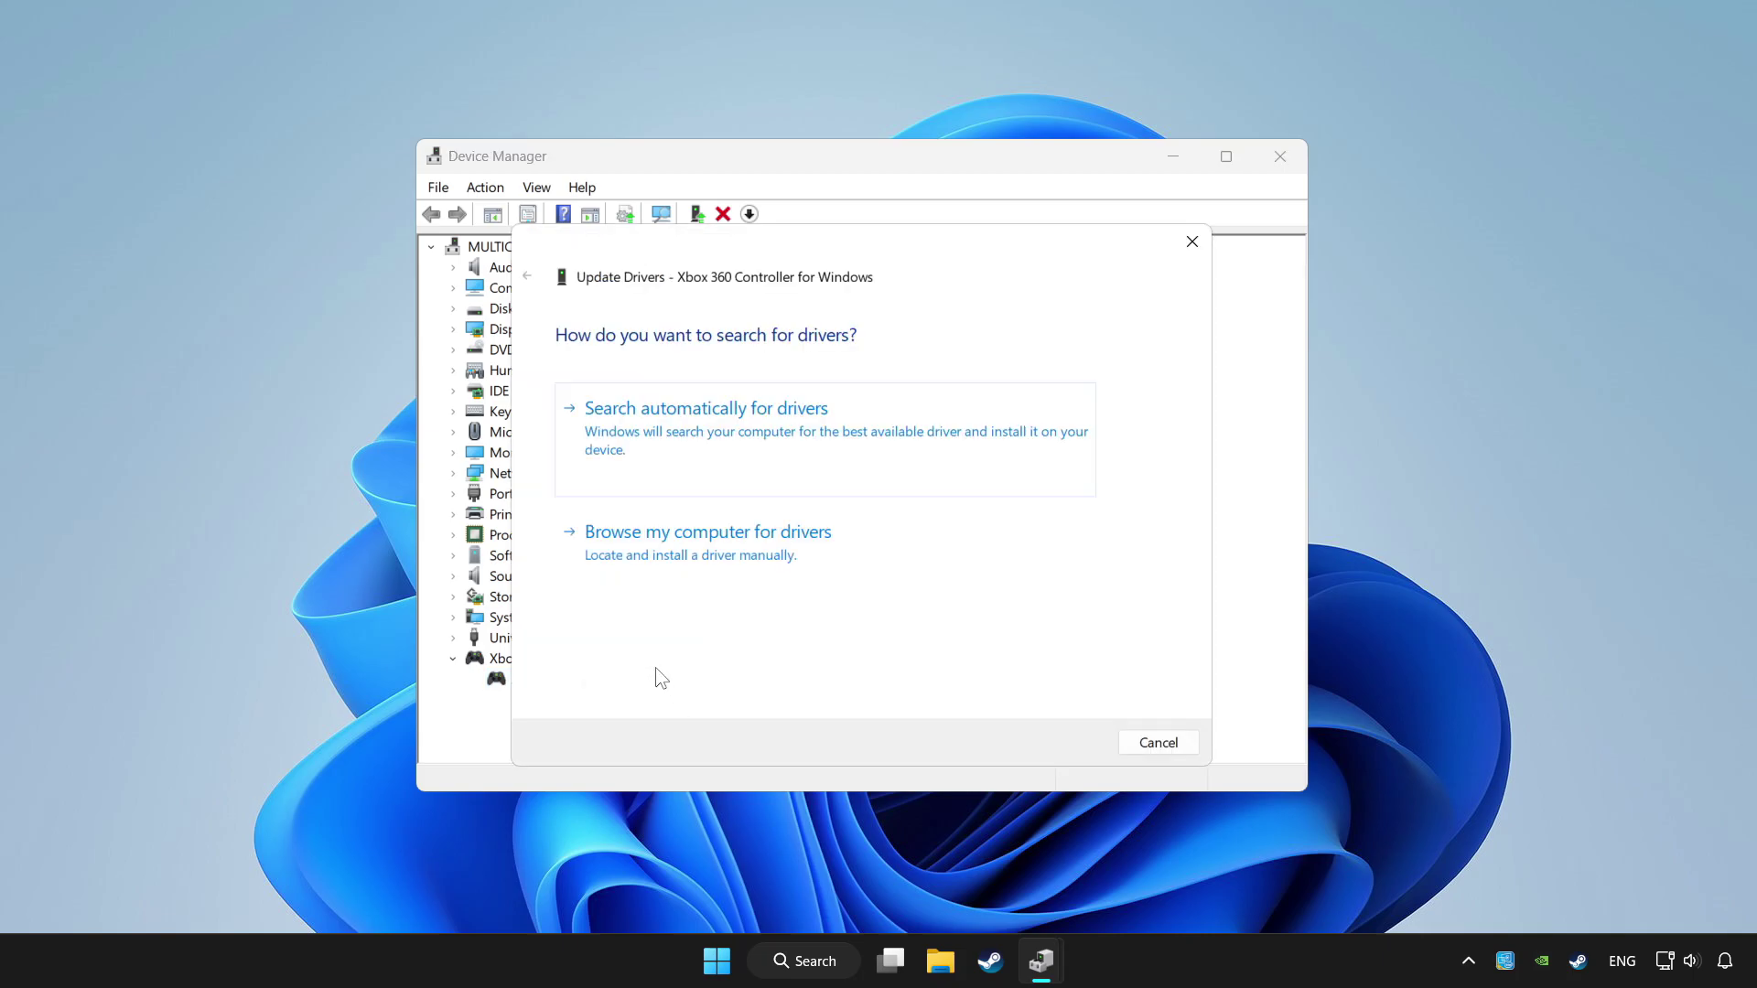
left_click(789, 437)
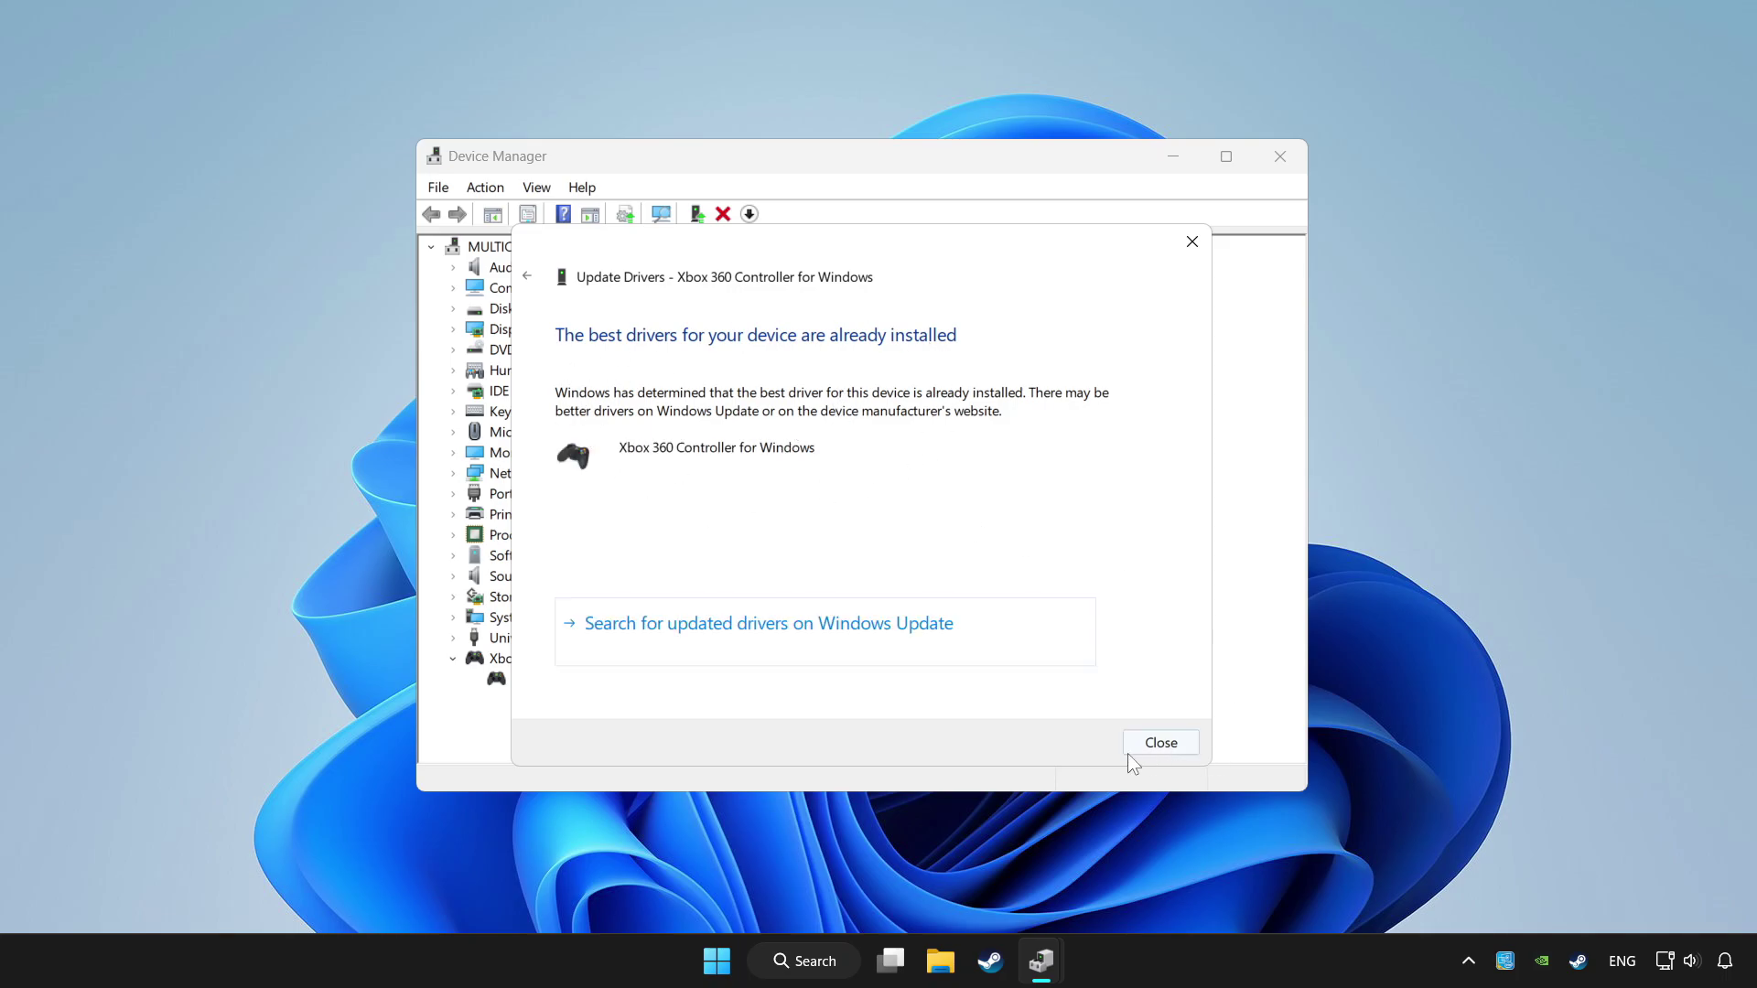
left_click(1154, 743)
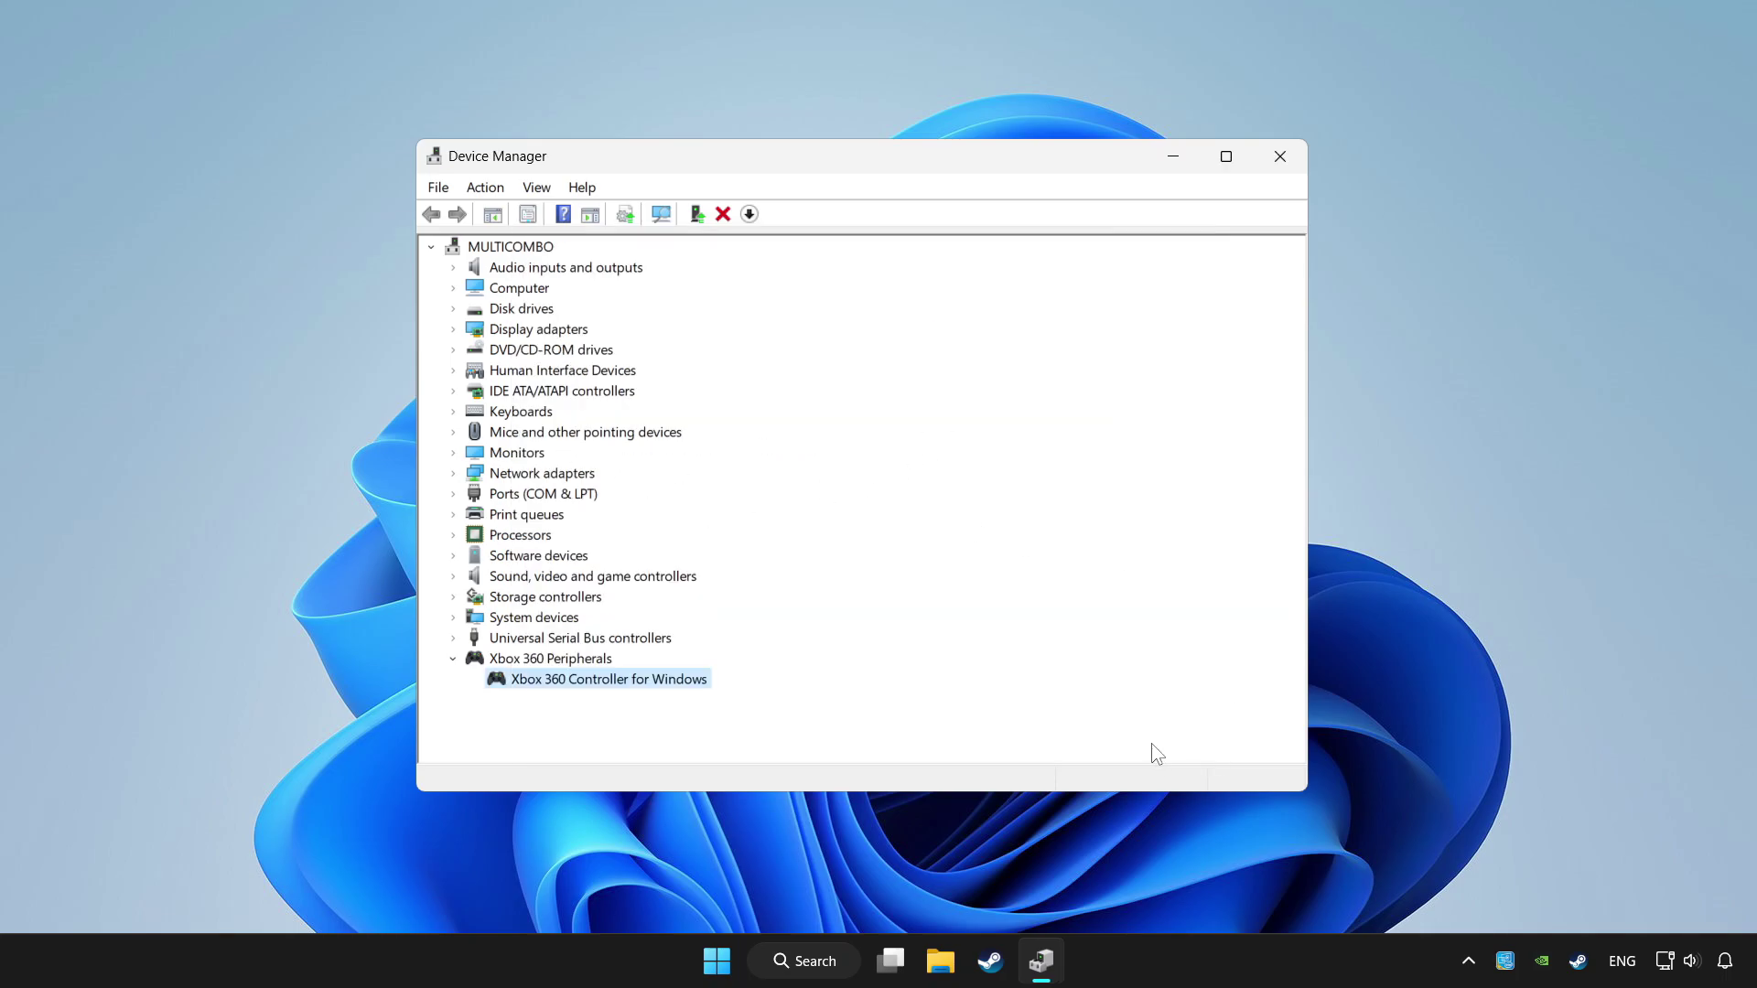
Step: Disable the Xbox 360 Controller for Windows, confirming both prompts
right_click(600, 682)
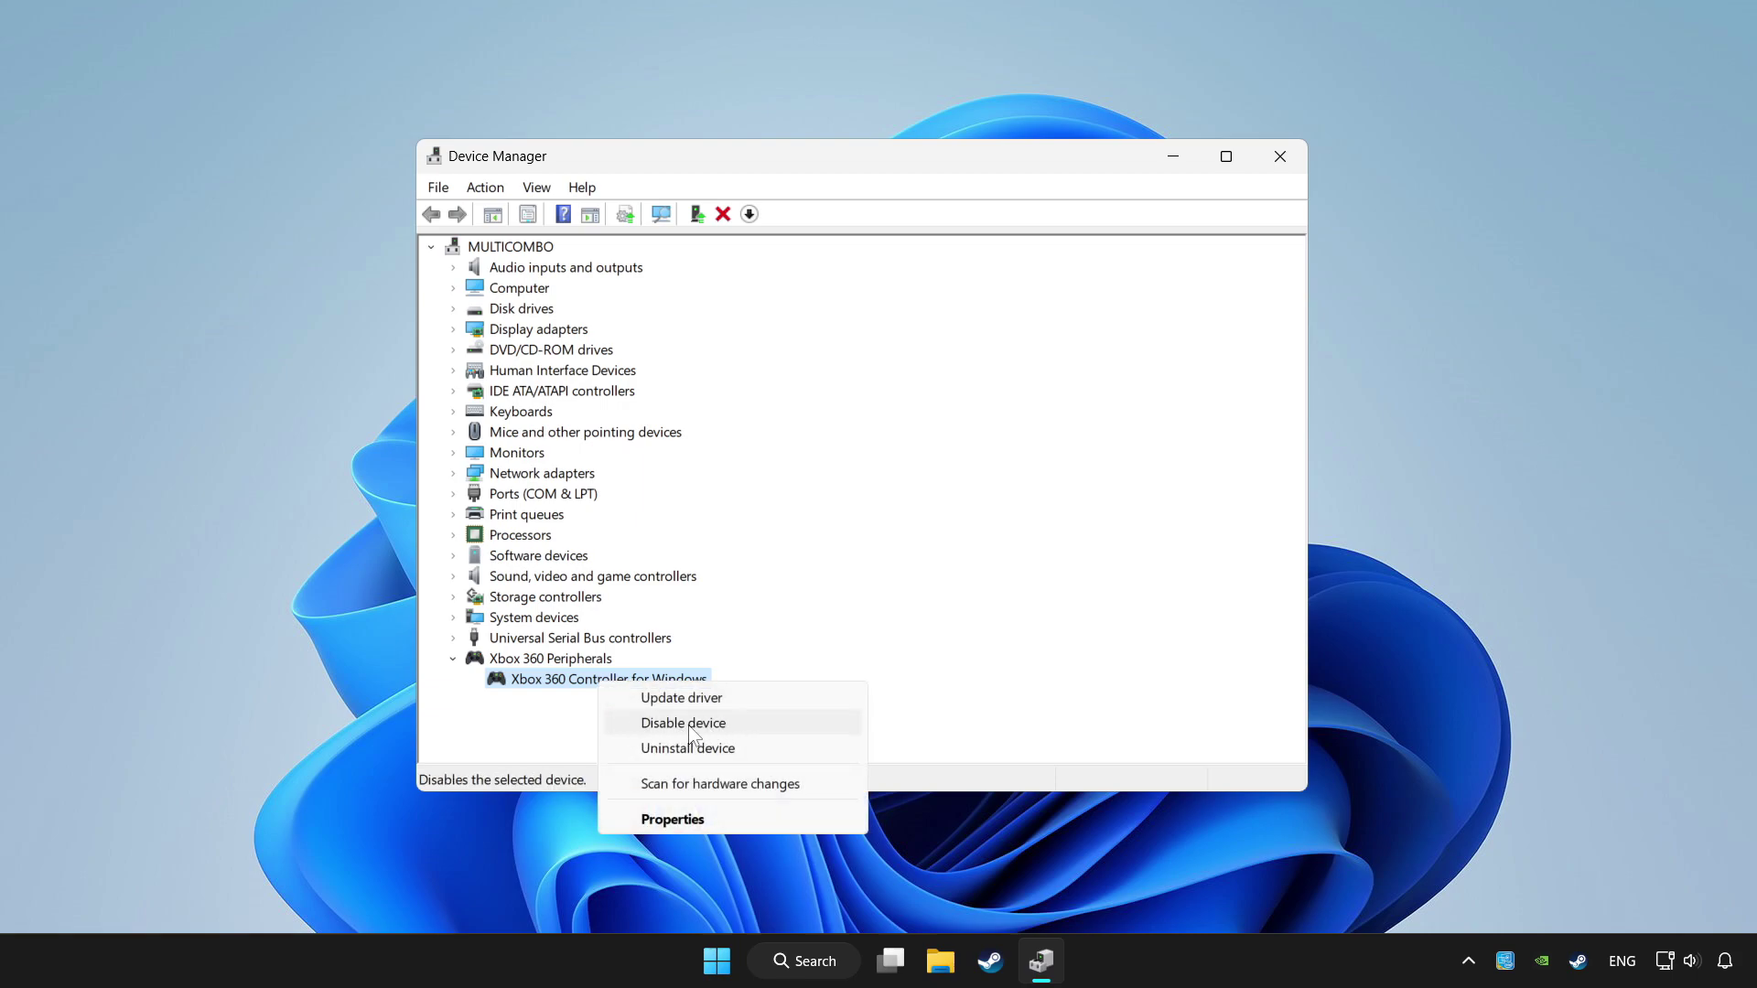
left_click(684, 723)
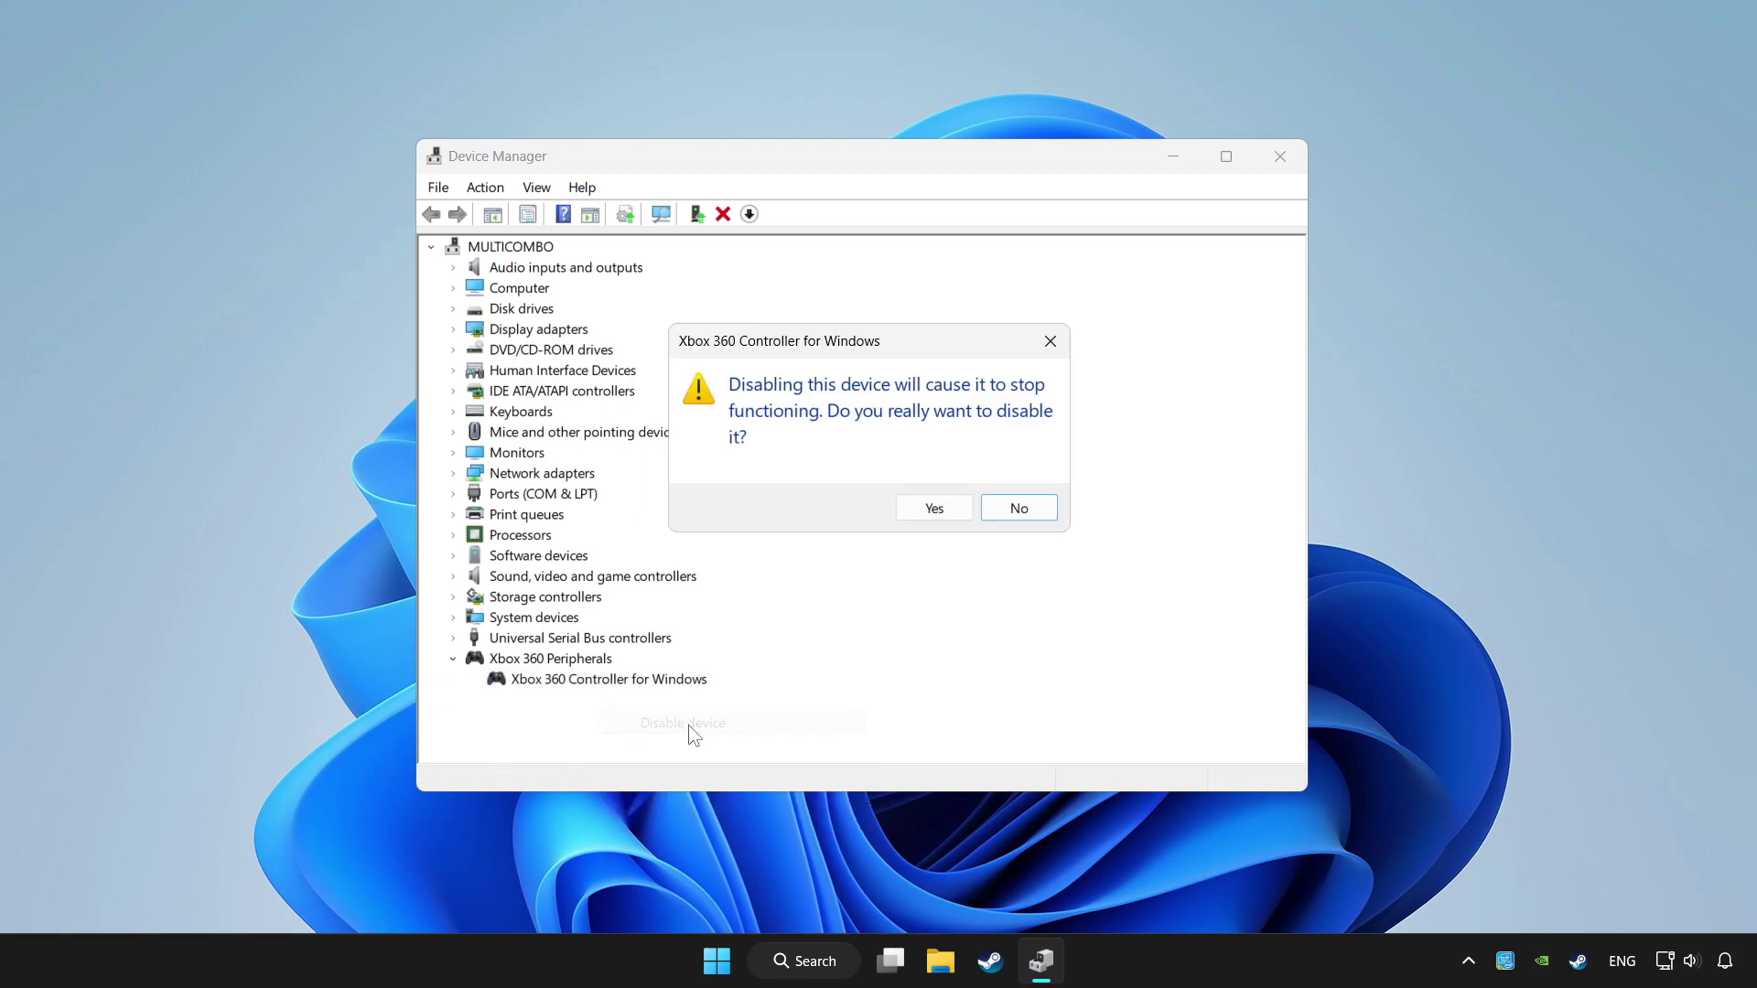
left_click(938, 504)
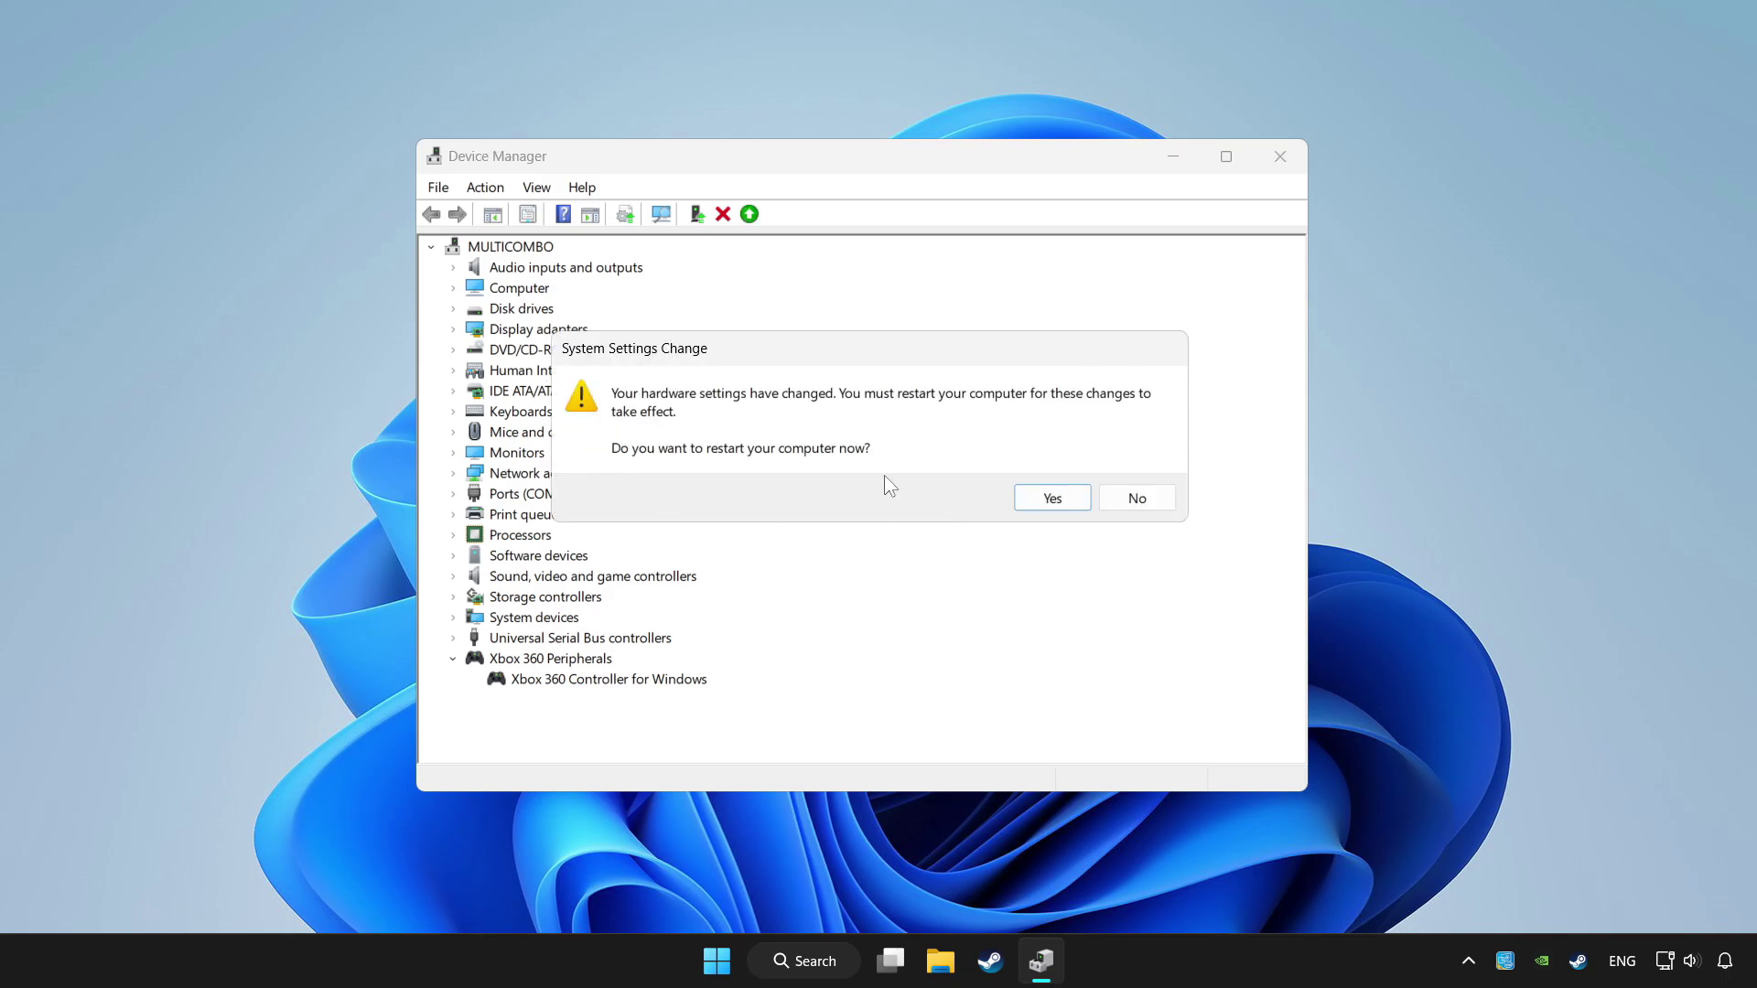
left_click(1069, 503)
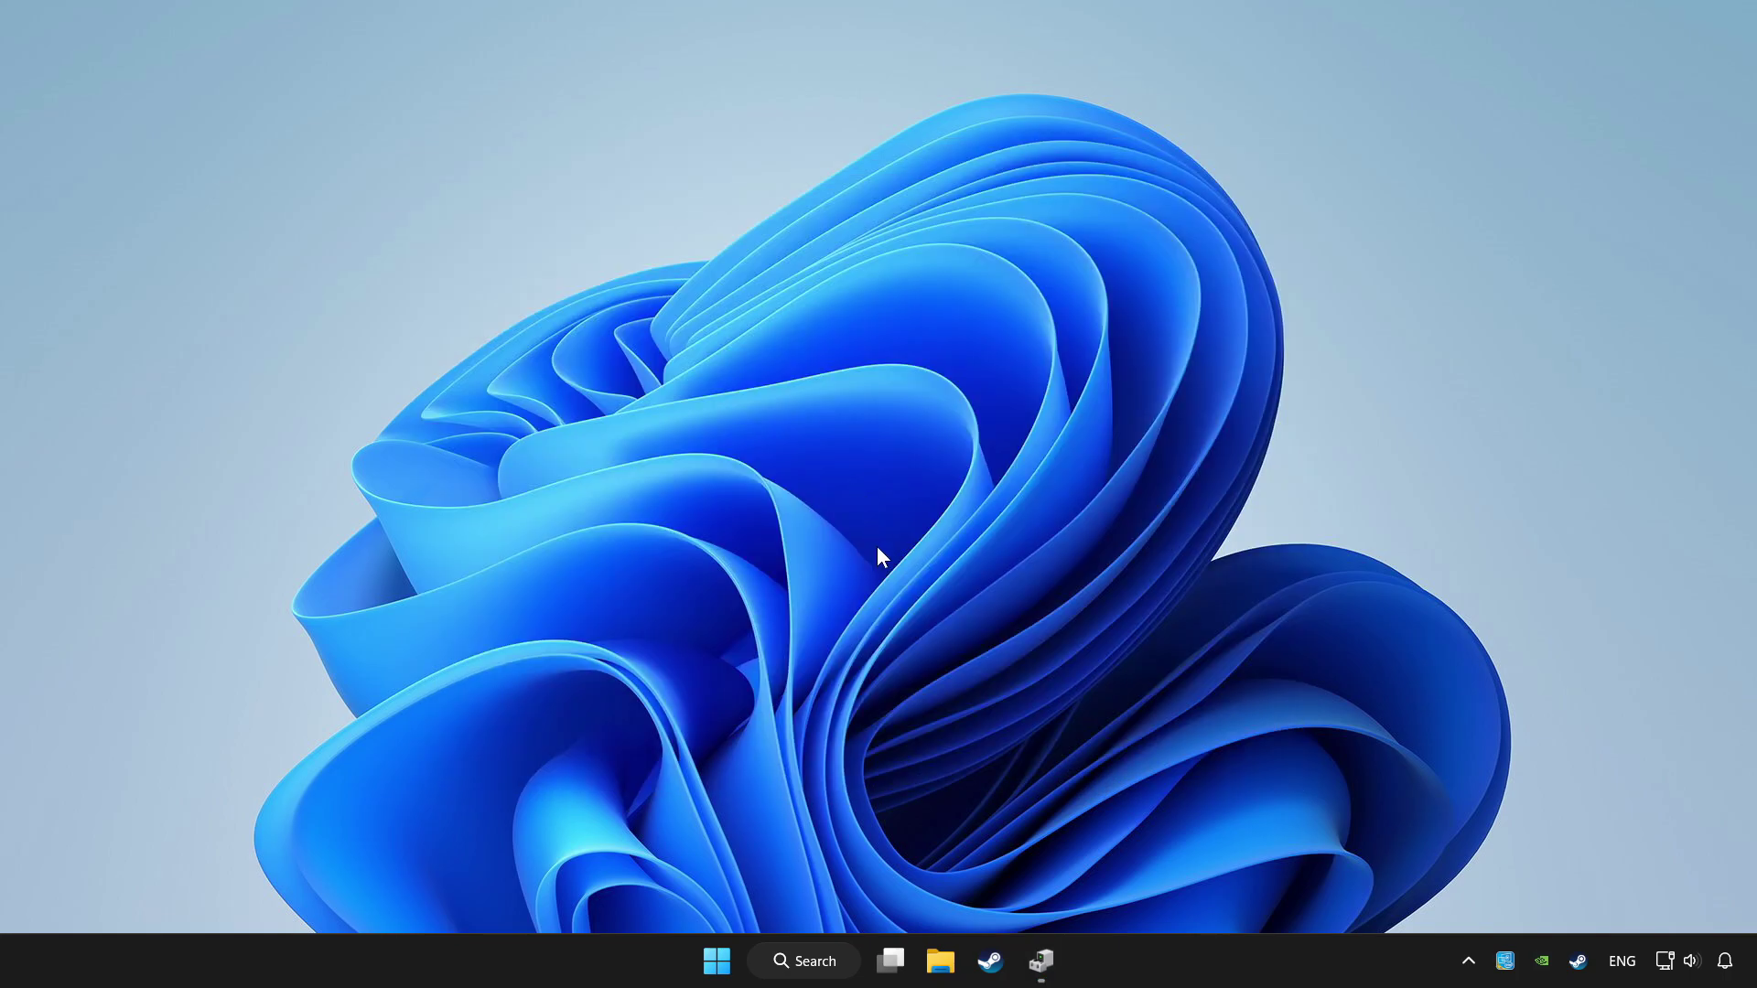
Step: Re-enable the Xbox 360 Controller for Windows in Device Manager
left_click(1043, 961)
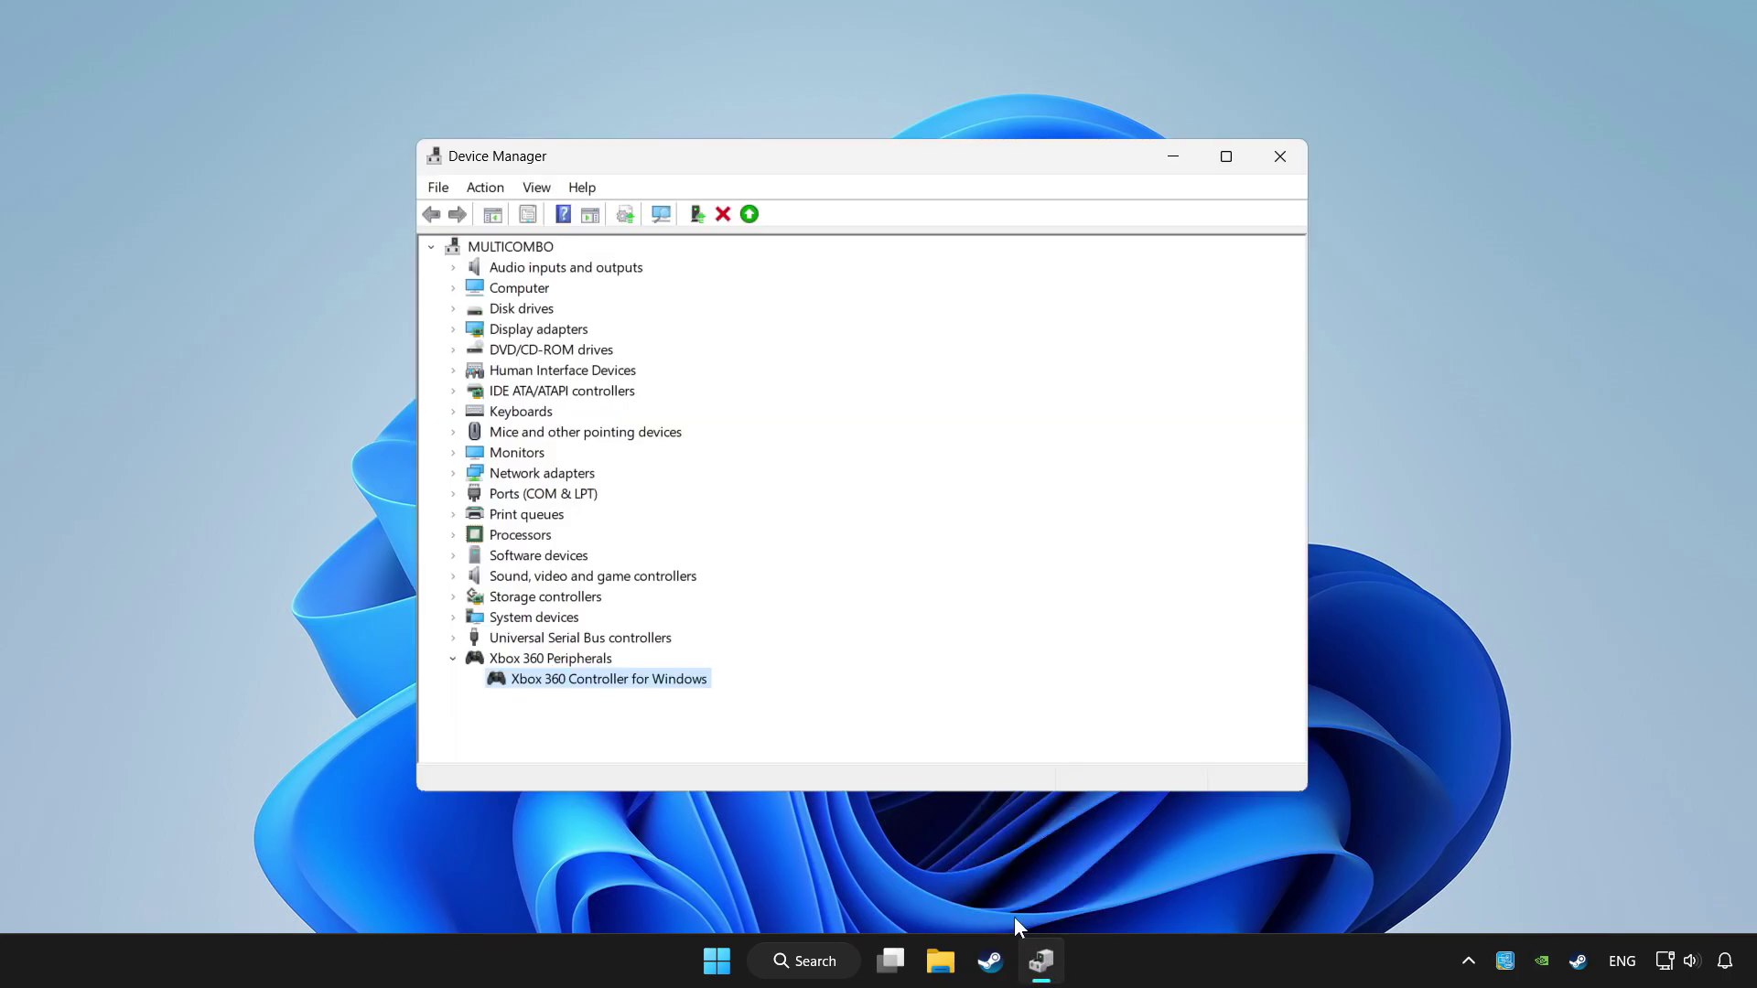
right_click(595, 683)
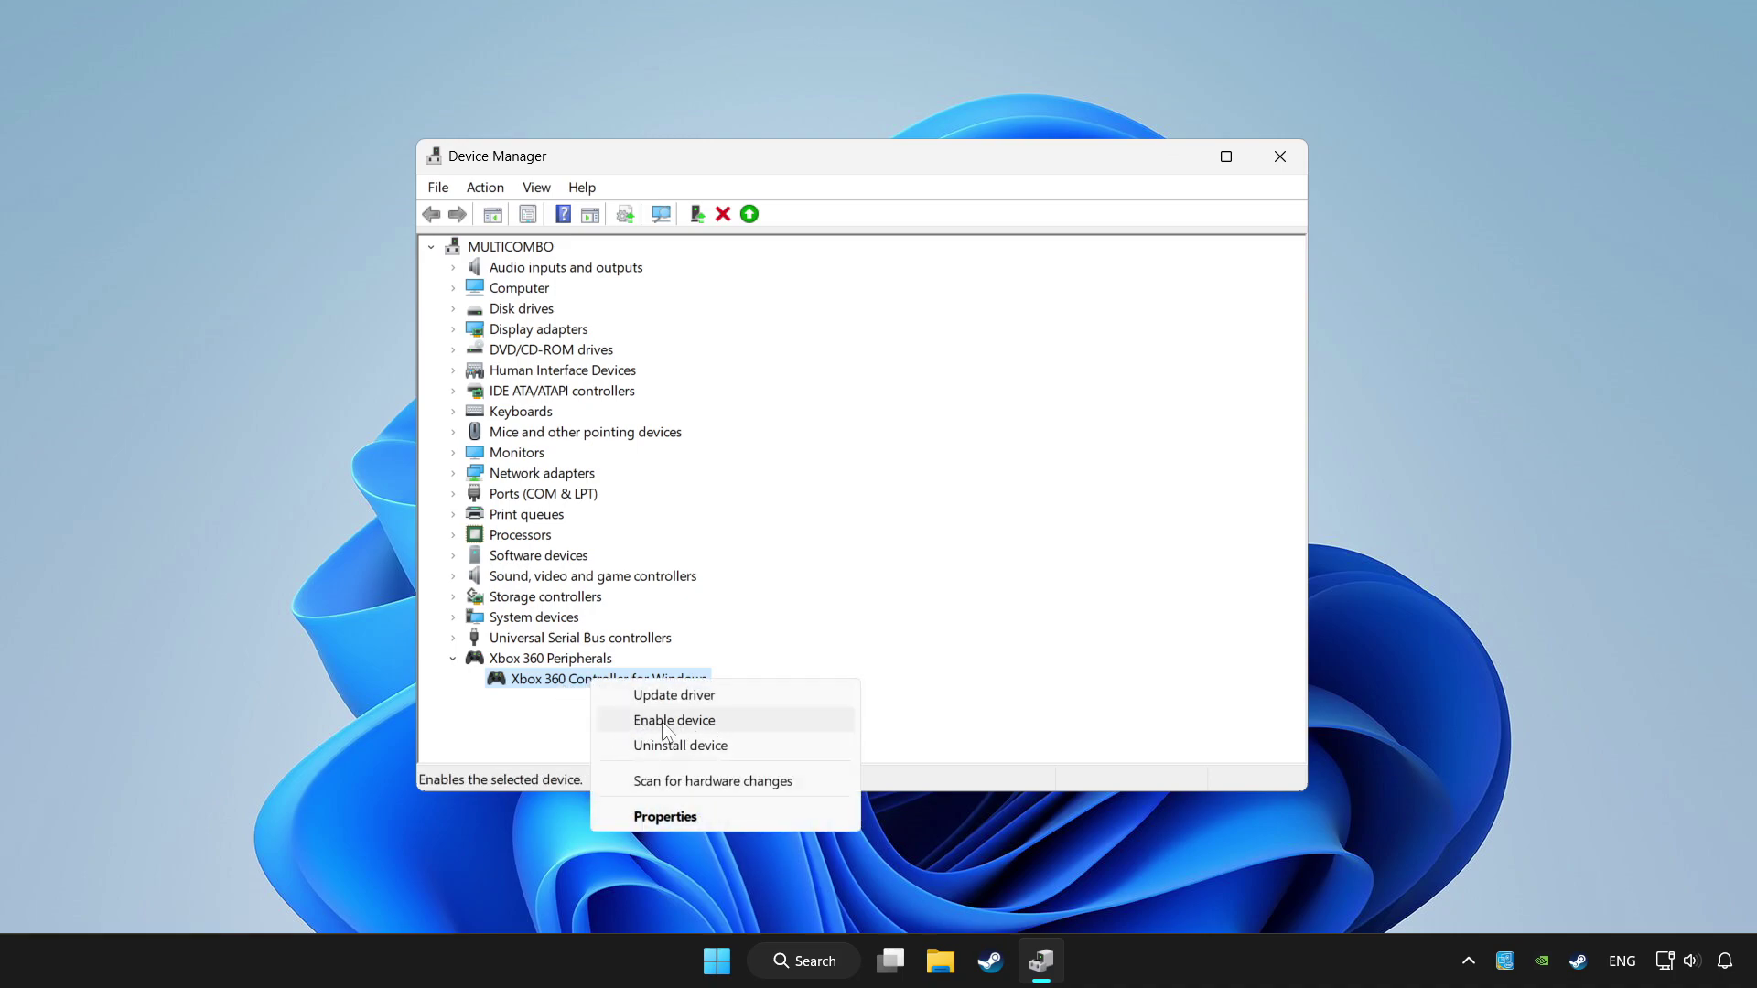
left_click(726, 717)
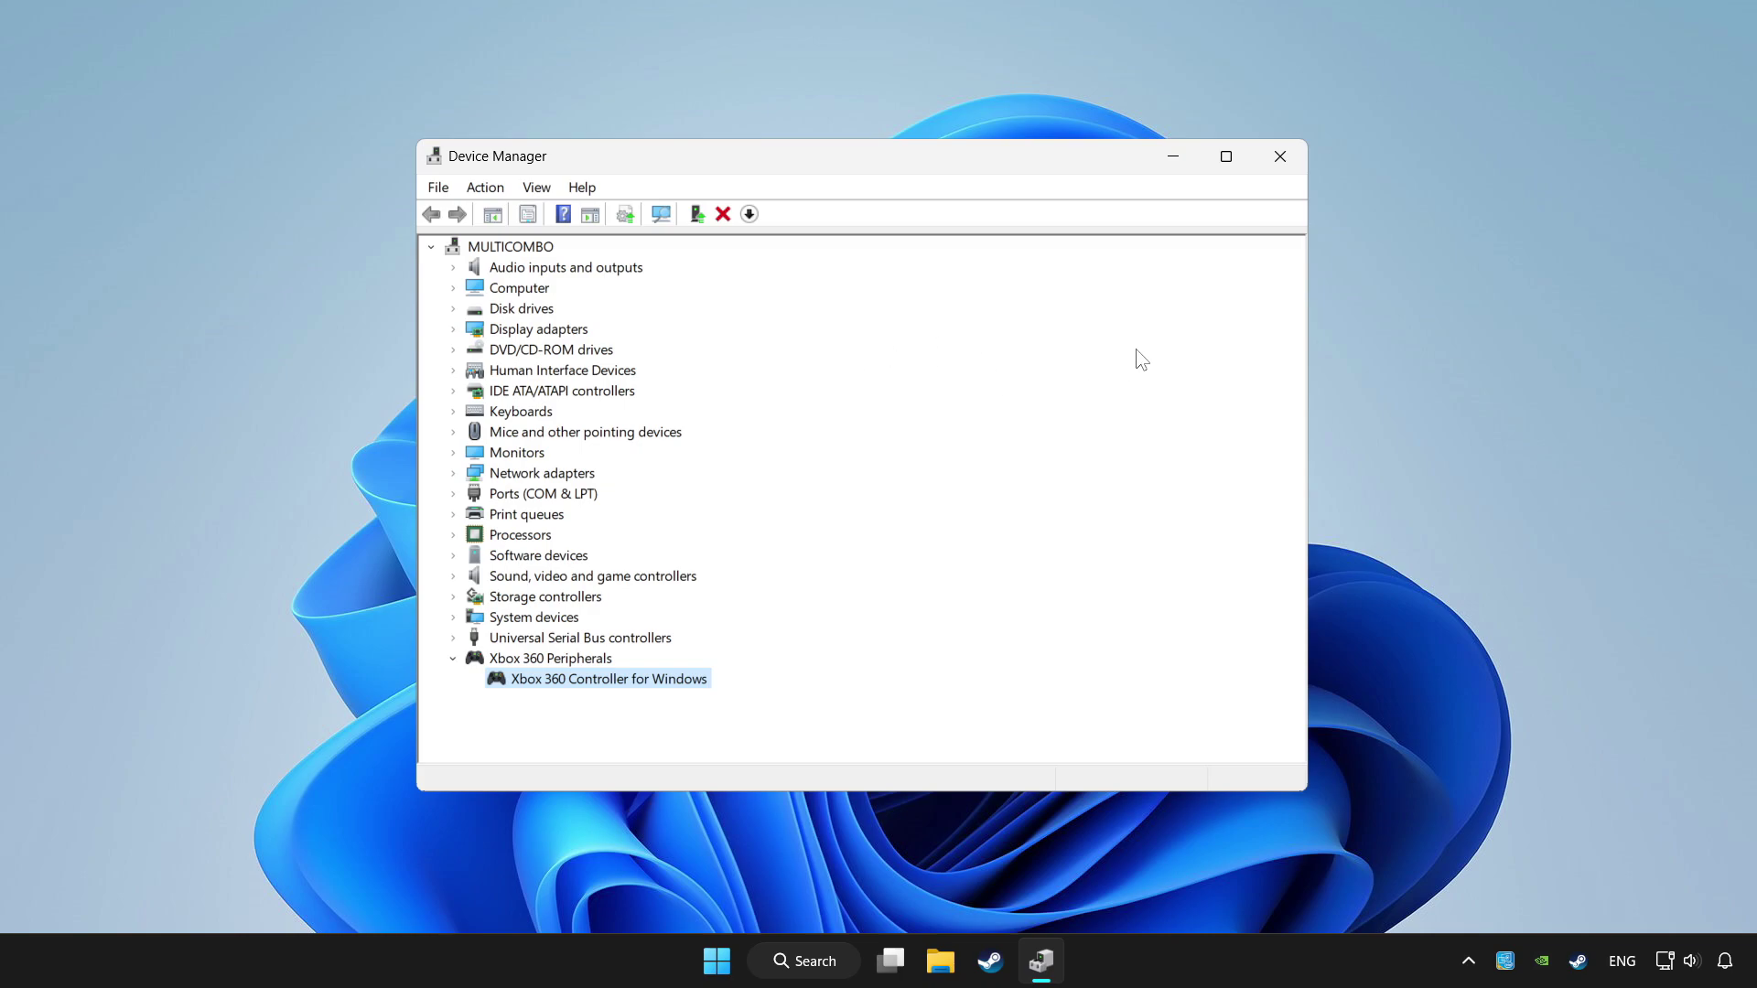
Step: Close Device Manager and search Windows for 'controller'
left_click(1281, 157)
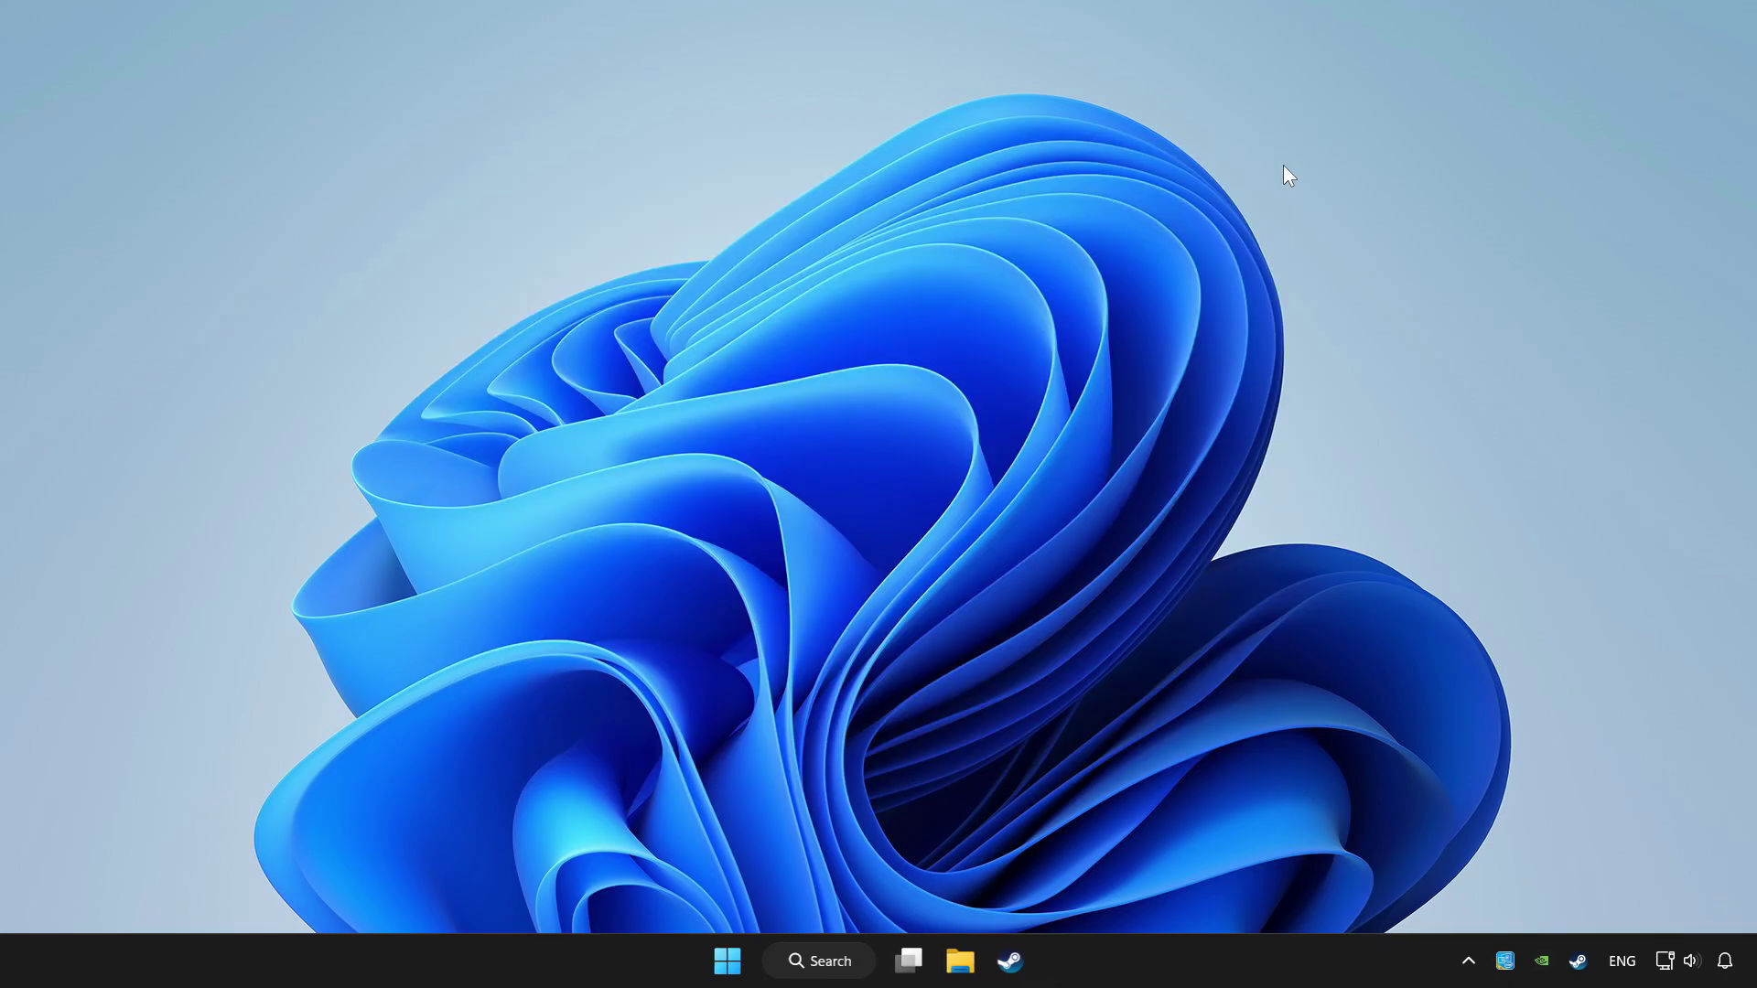
left_click(838, 961)
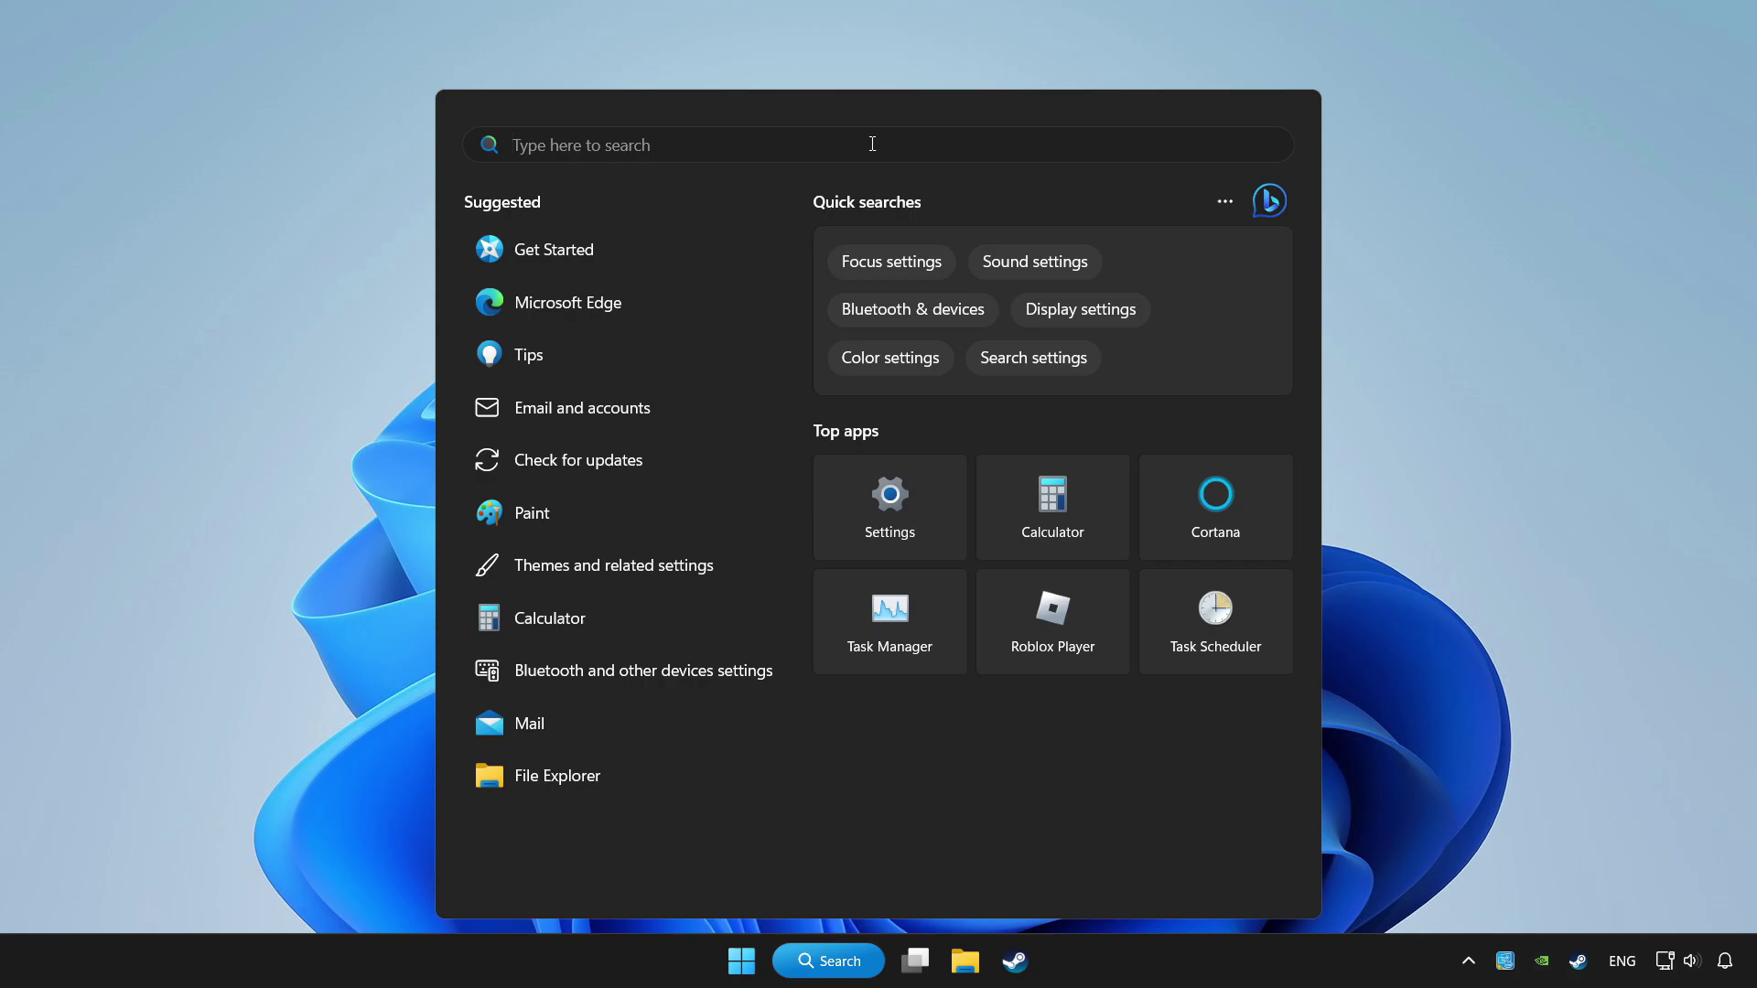
type("controller")
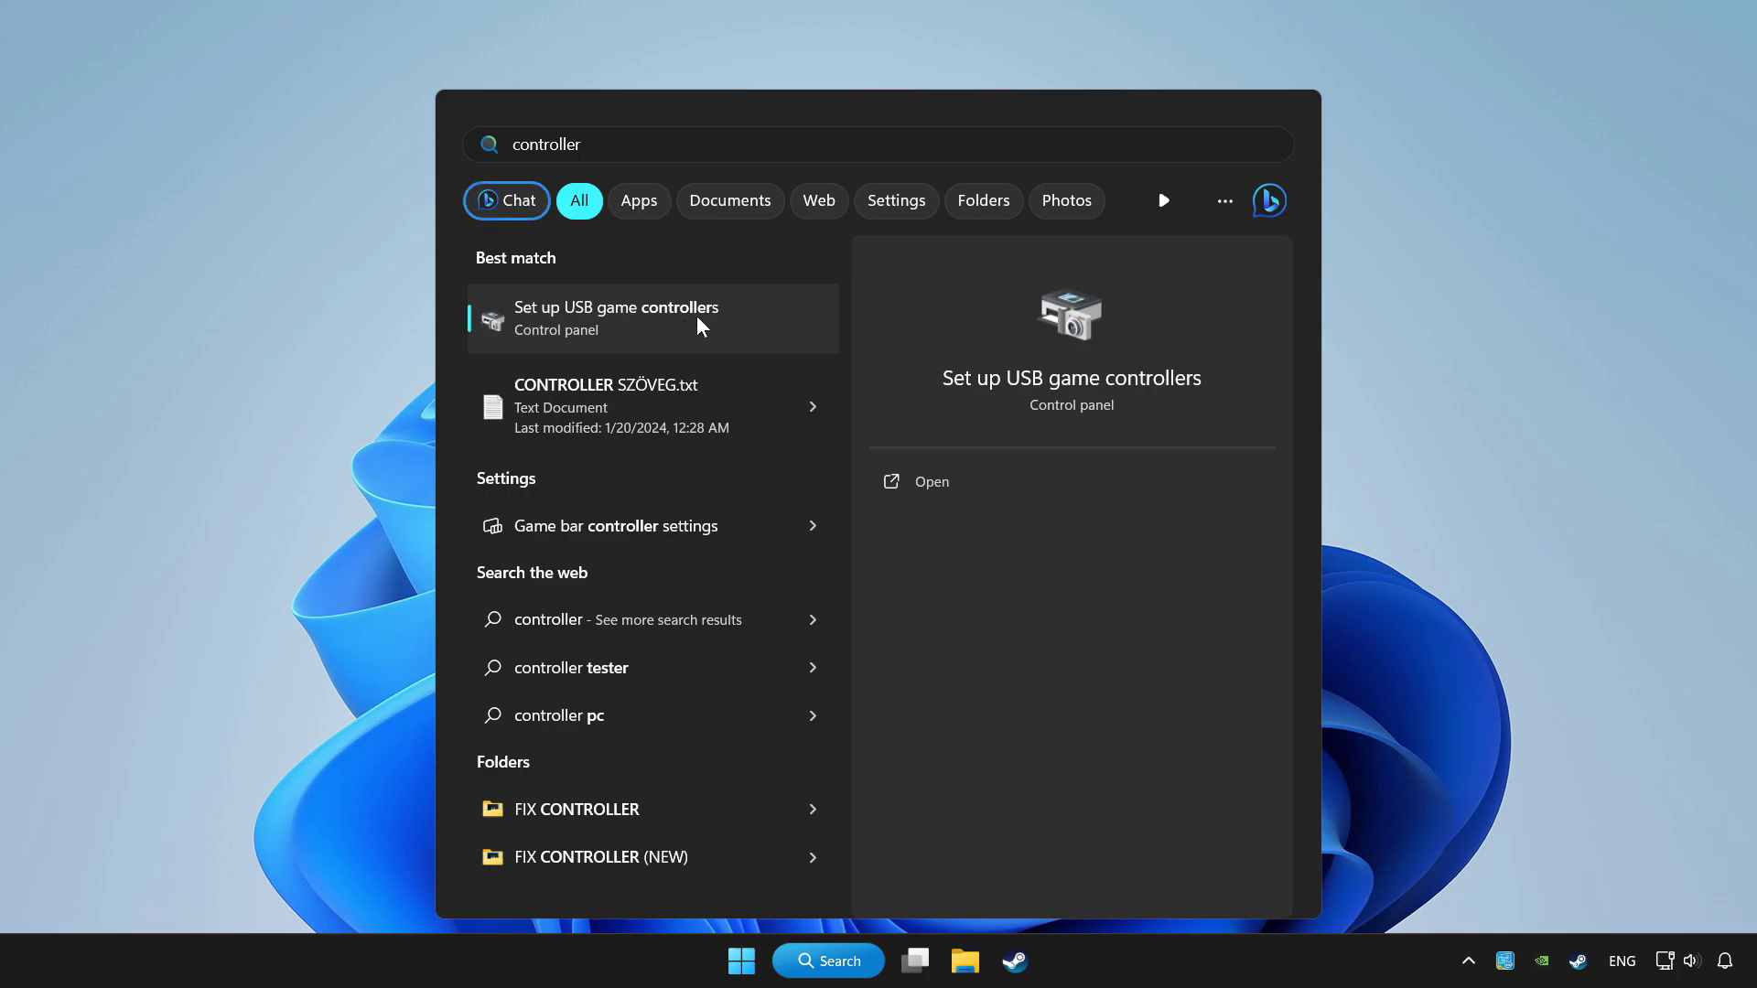
Step: Open USB game controller setup and the XBOX 360 controller's calibration Settings page
left_click(734, 340)
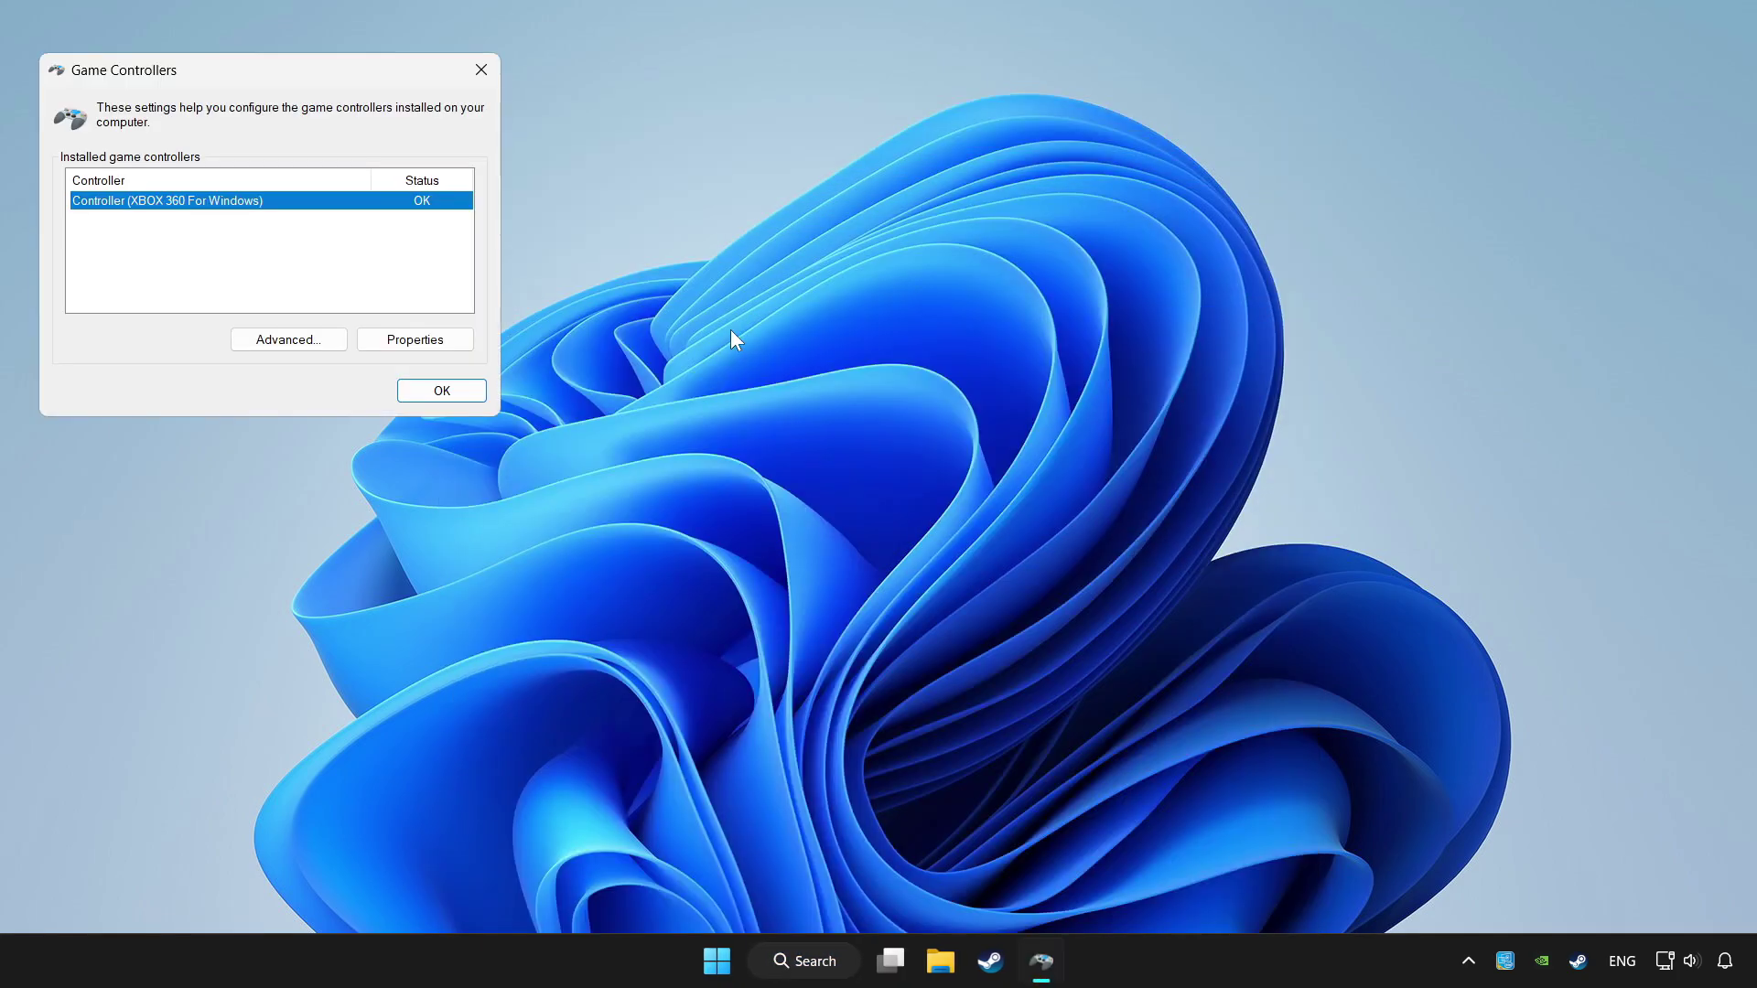
mouse_move(329, 69)
left_mouse_down()
mouse_move(966, 357)
mouse_move(938, 314)
left_mouse_up()
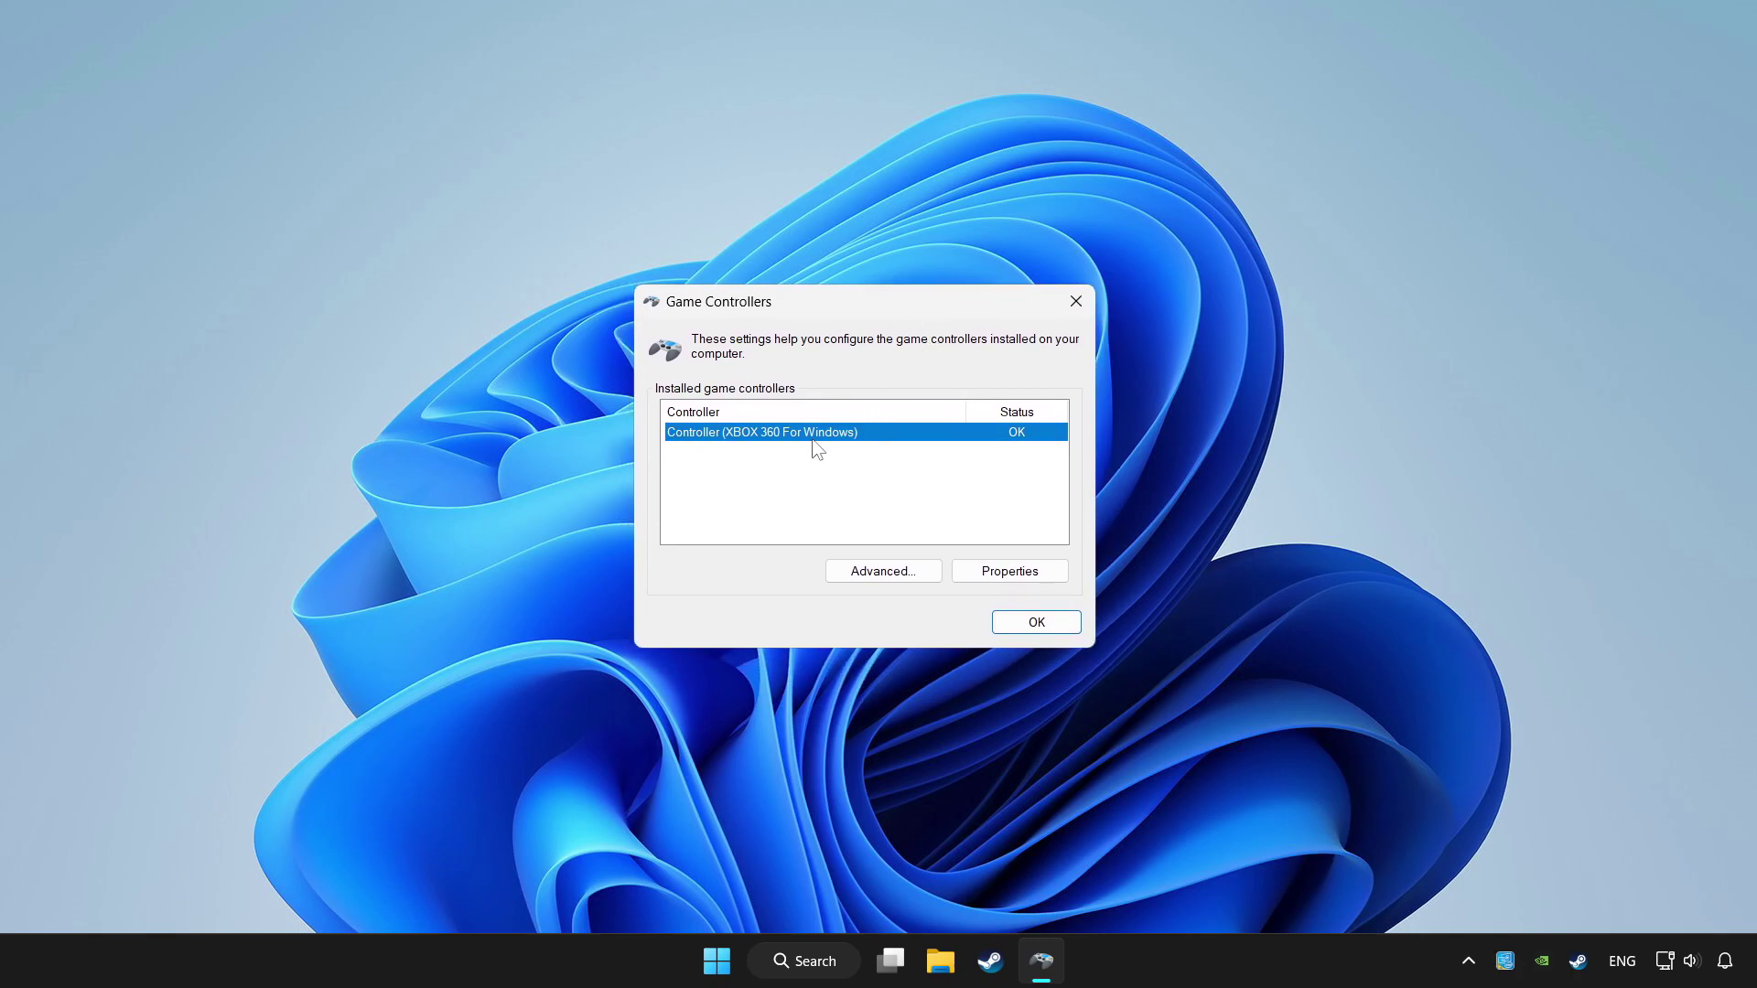
left_click(1010, 571)
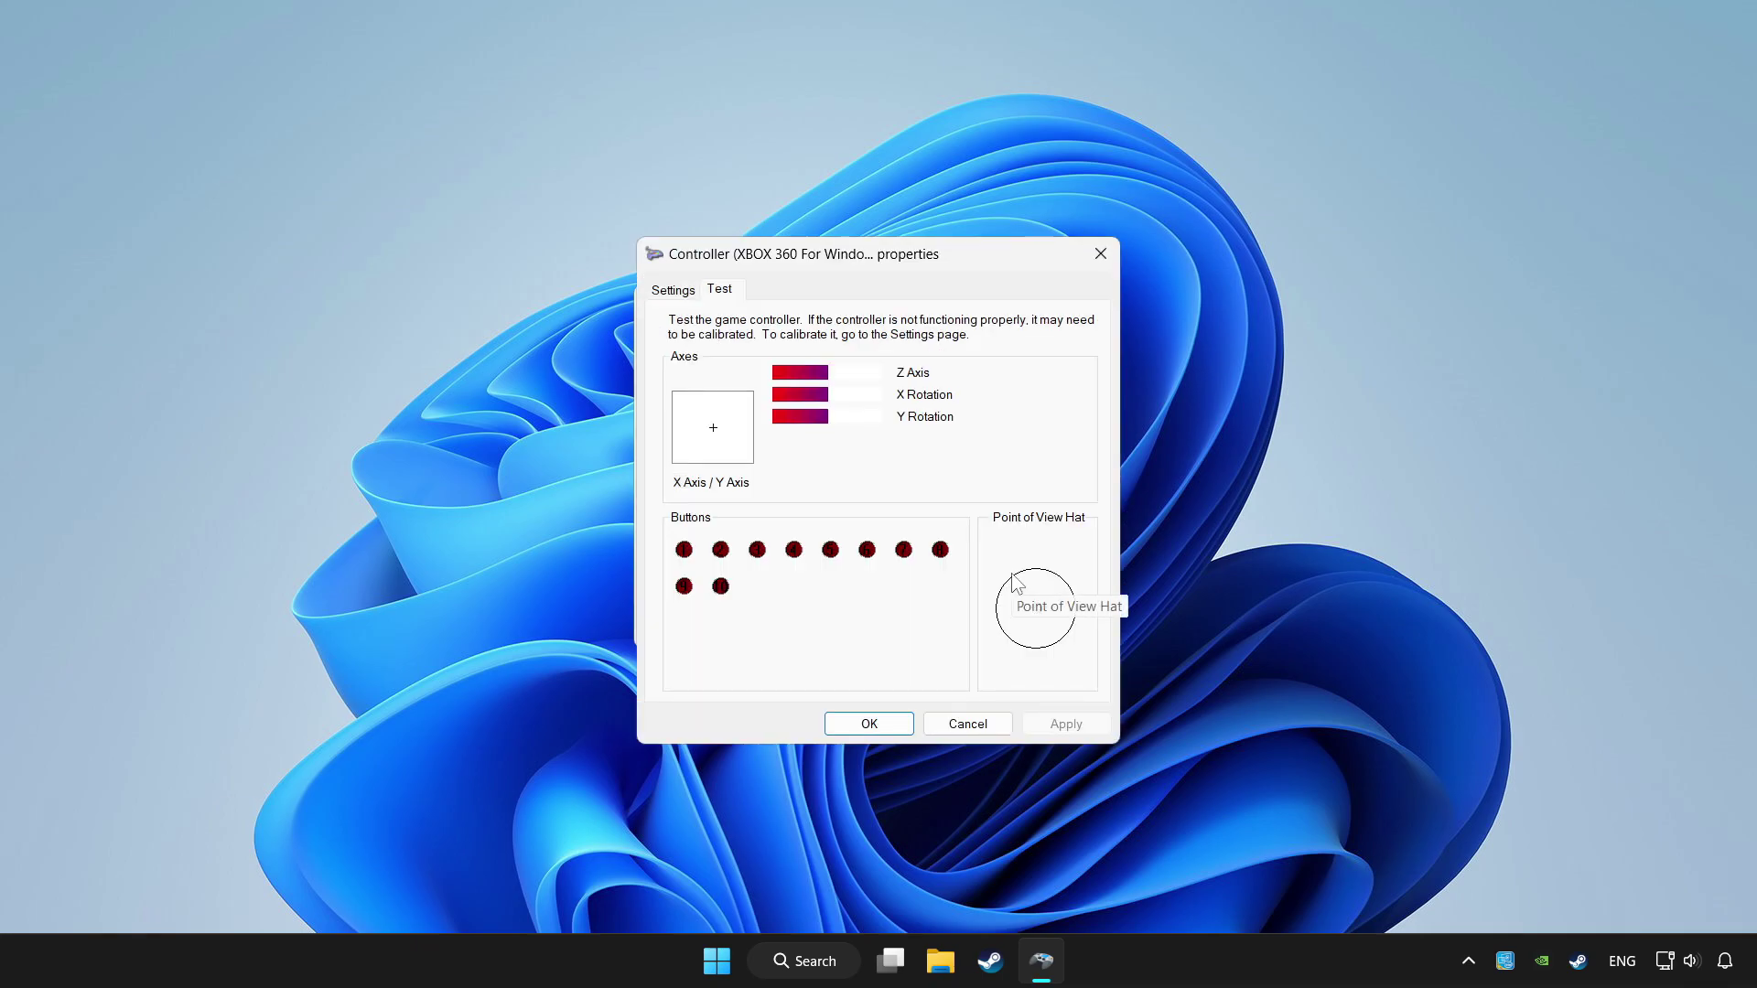
left_click(672, 290)
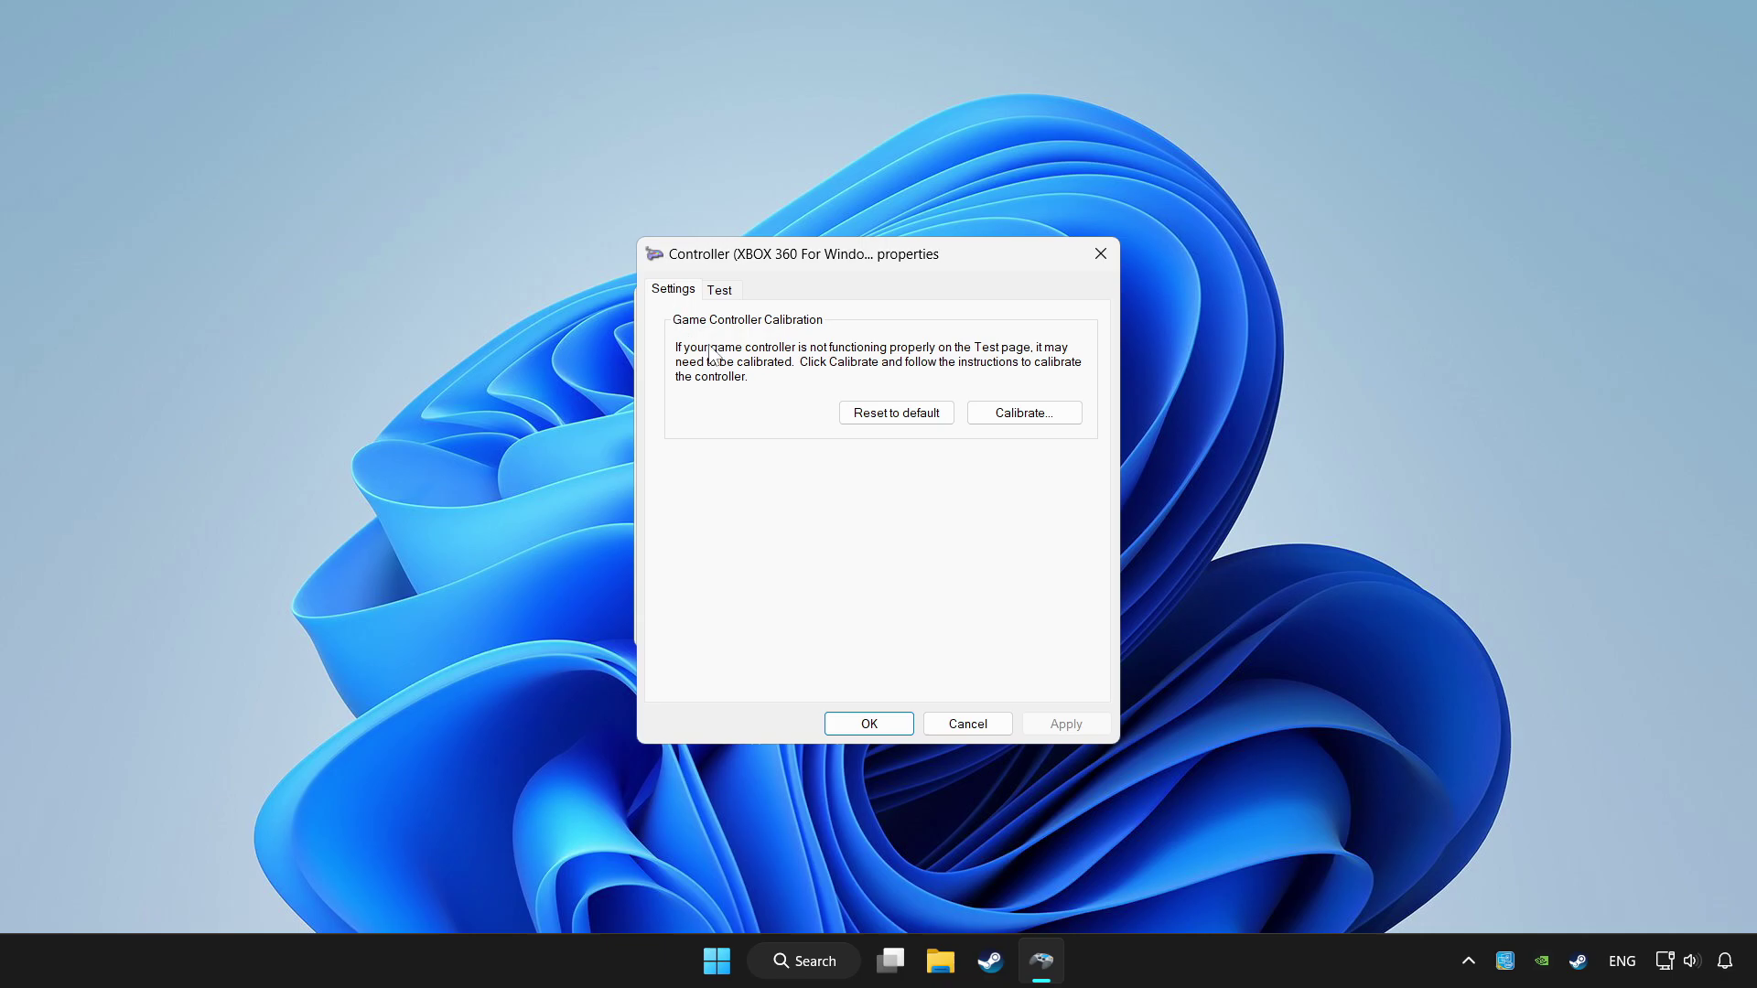
left_click(897, 413)
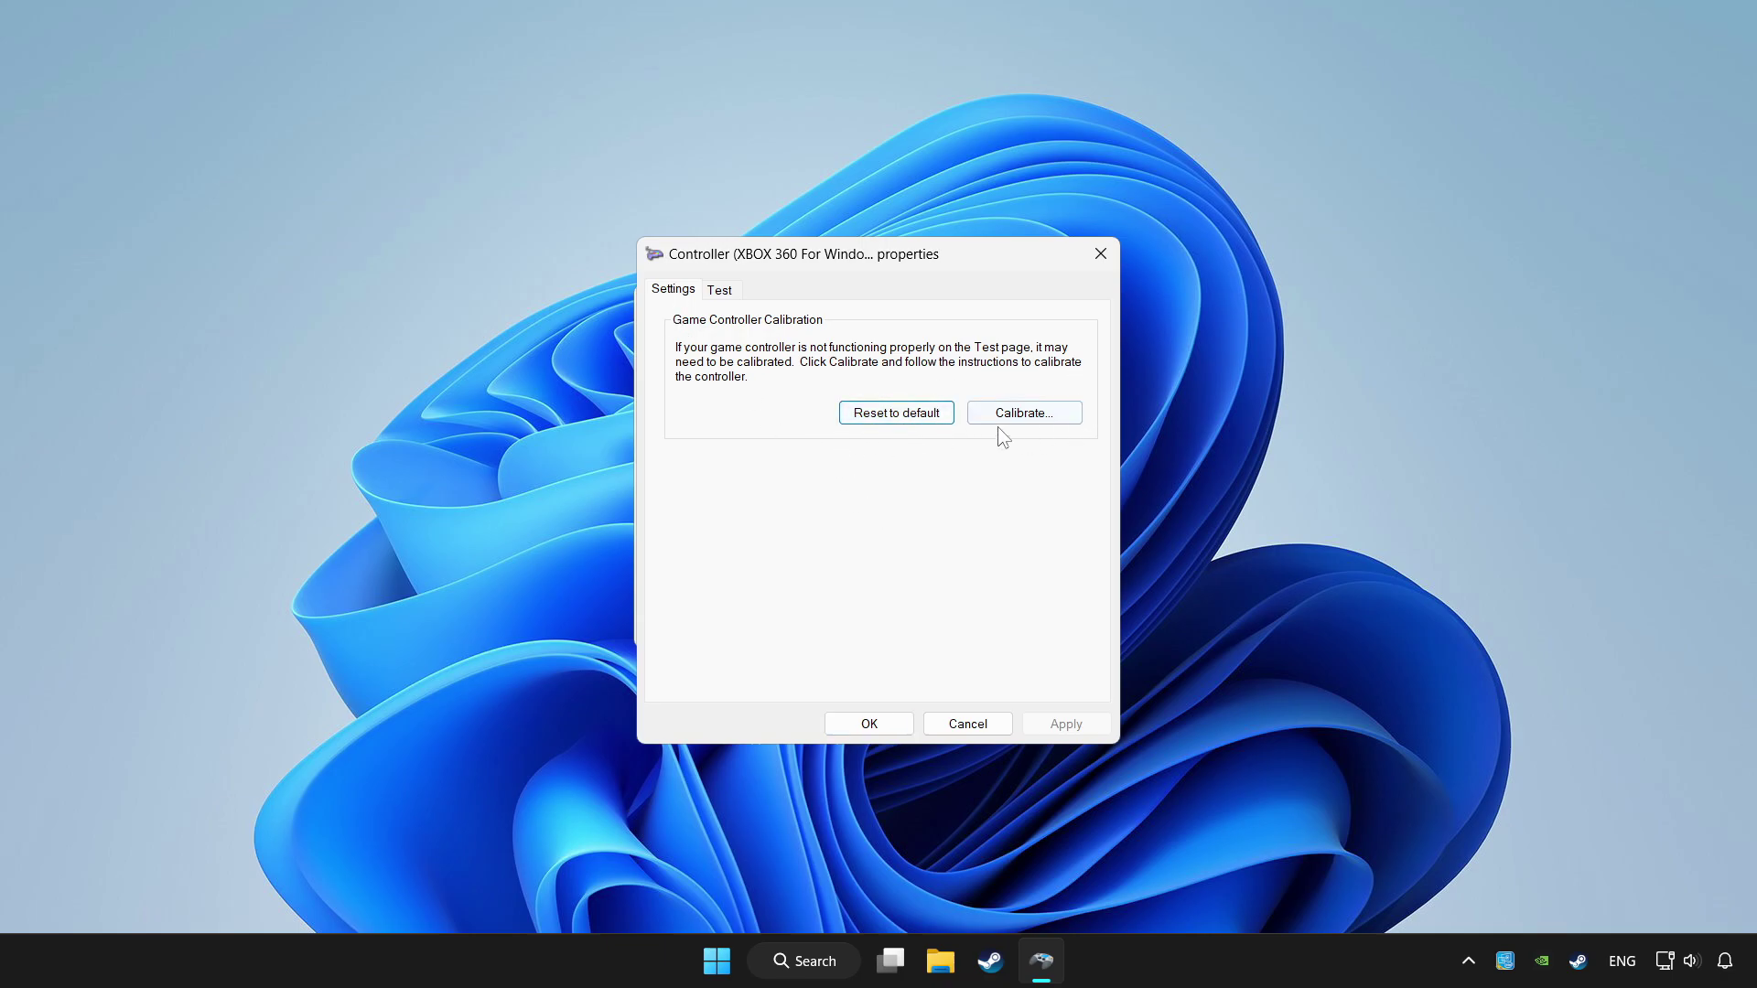
Step: Run the XBOX 360 calibration wizard through center point and axes to Finish
left_click(1018, 414)
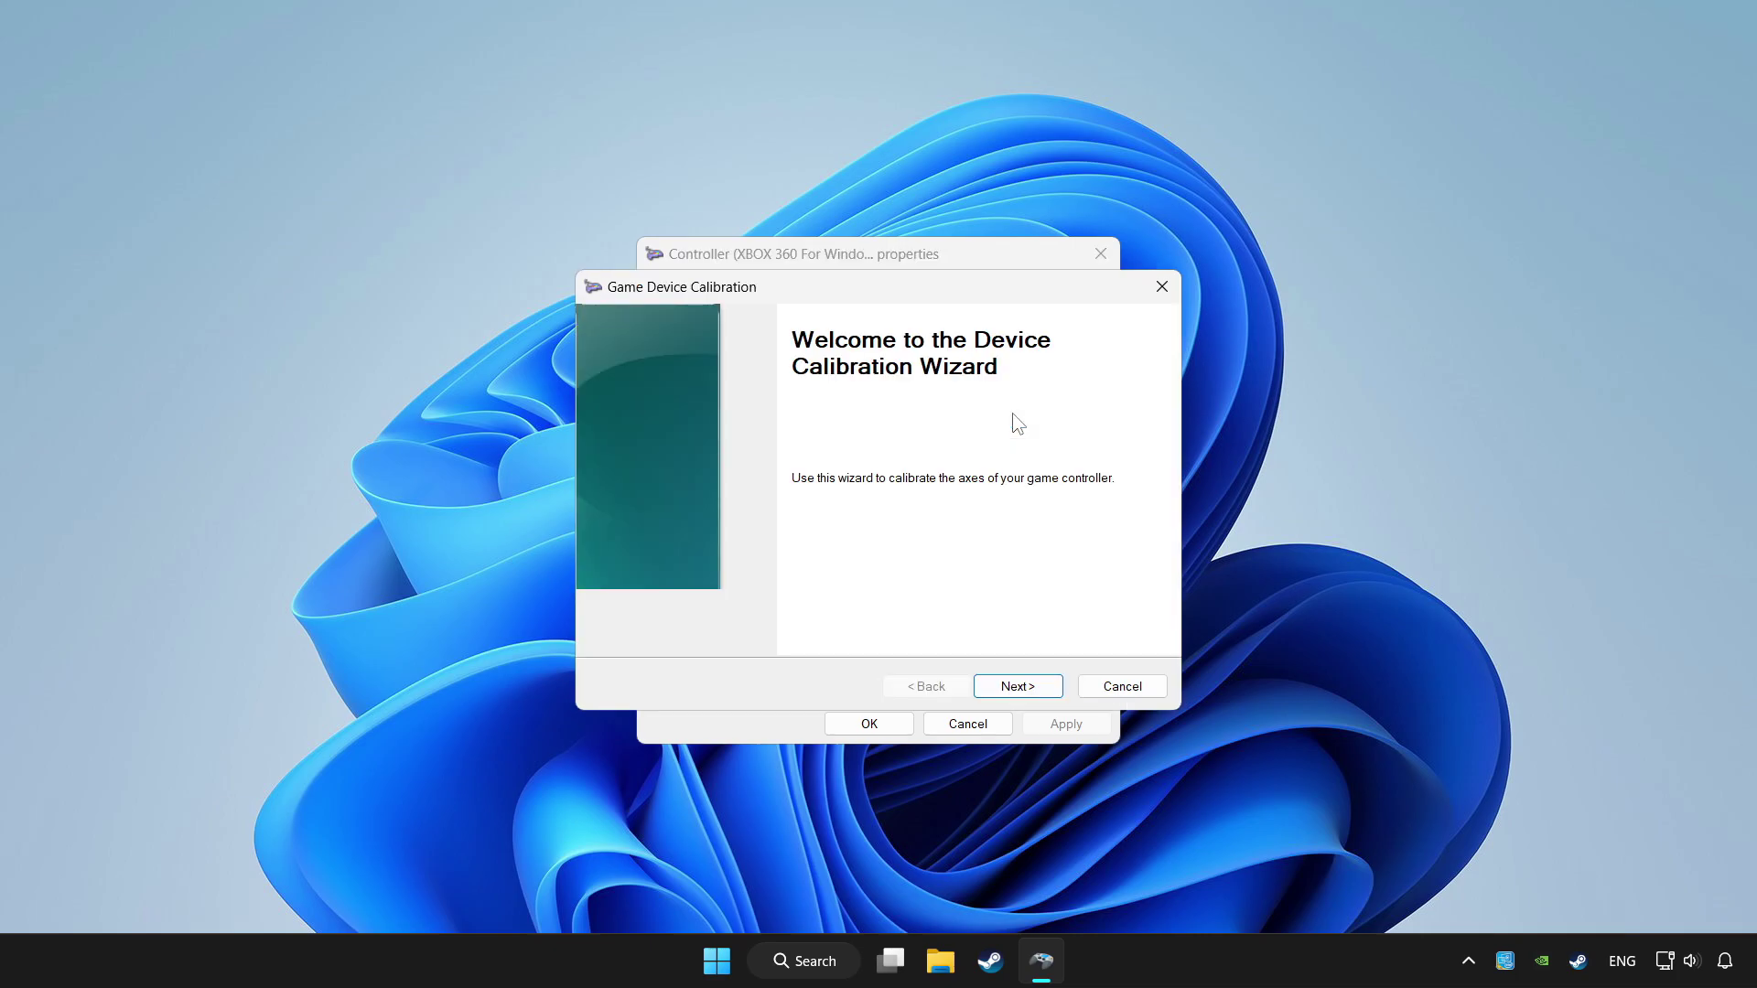
left_click(1018, 686)
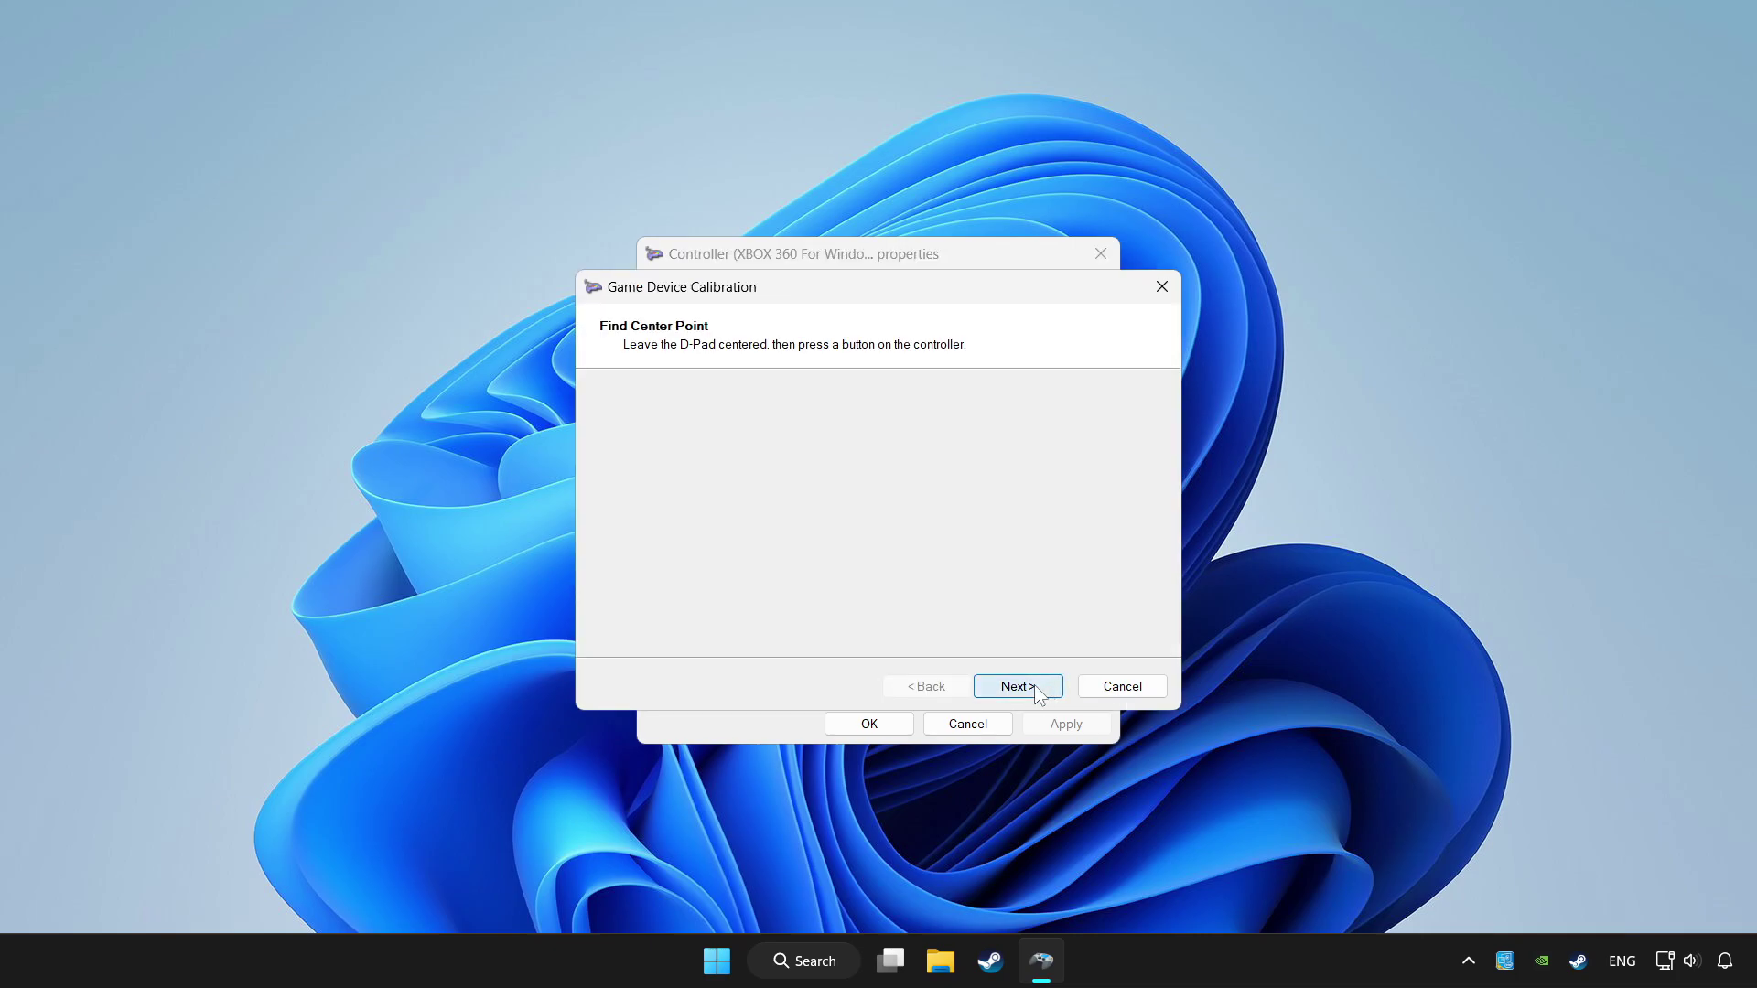
left_click(1017, 688)
left_click(1017, 687)
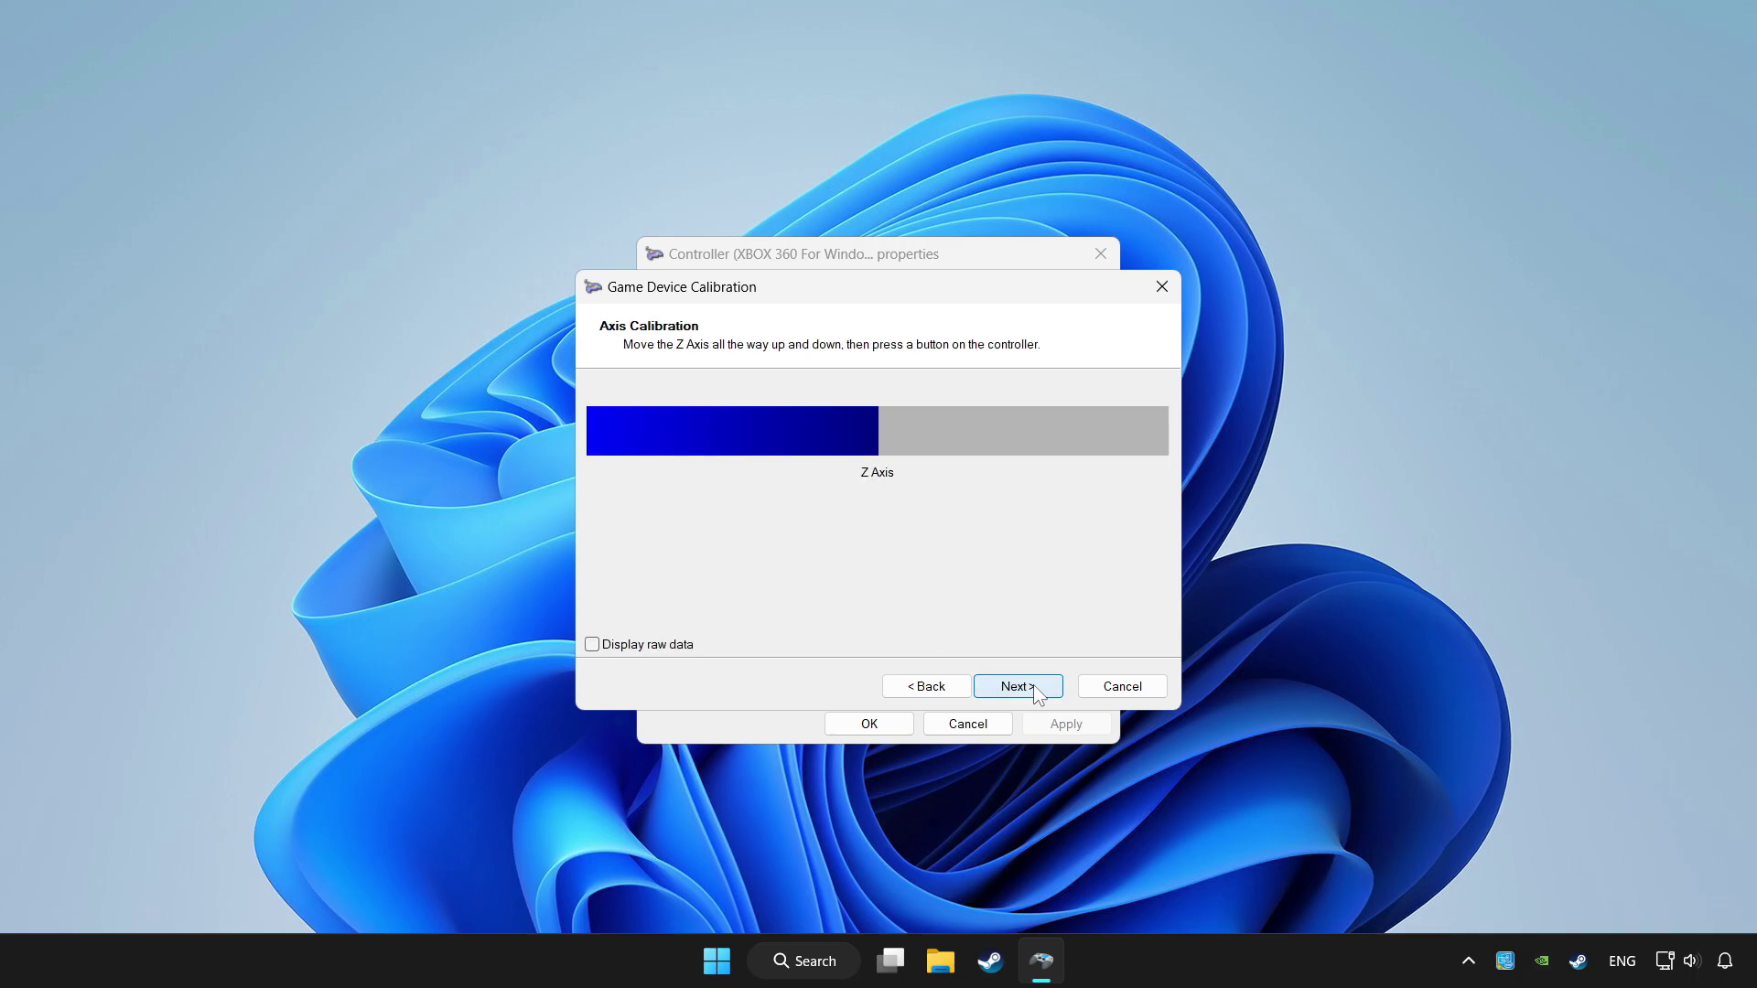
left_click(1017, 686)
left_click(1018, 686)
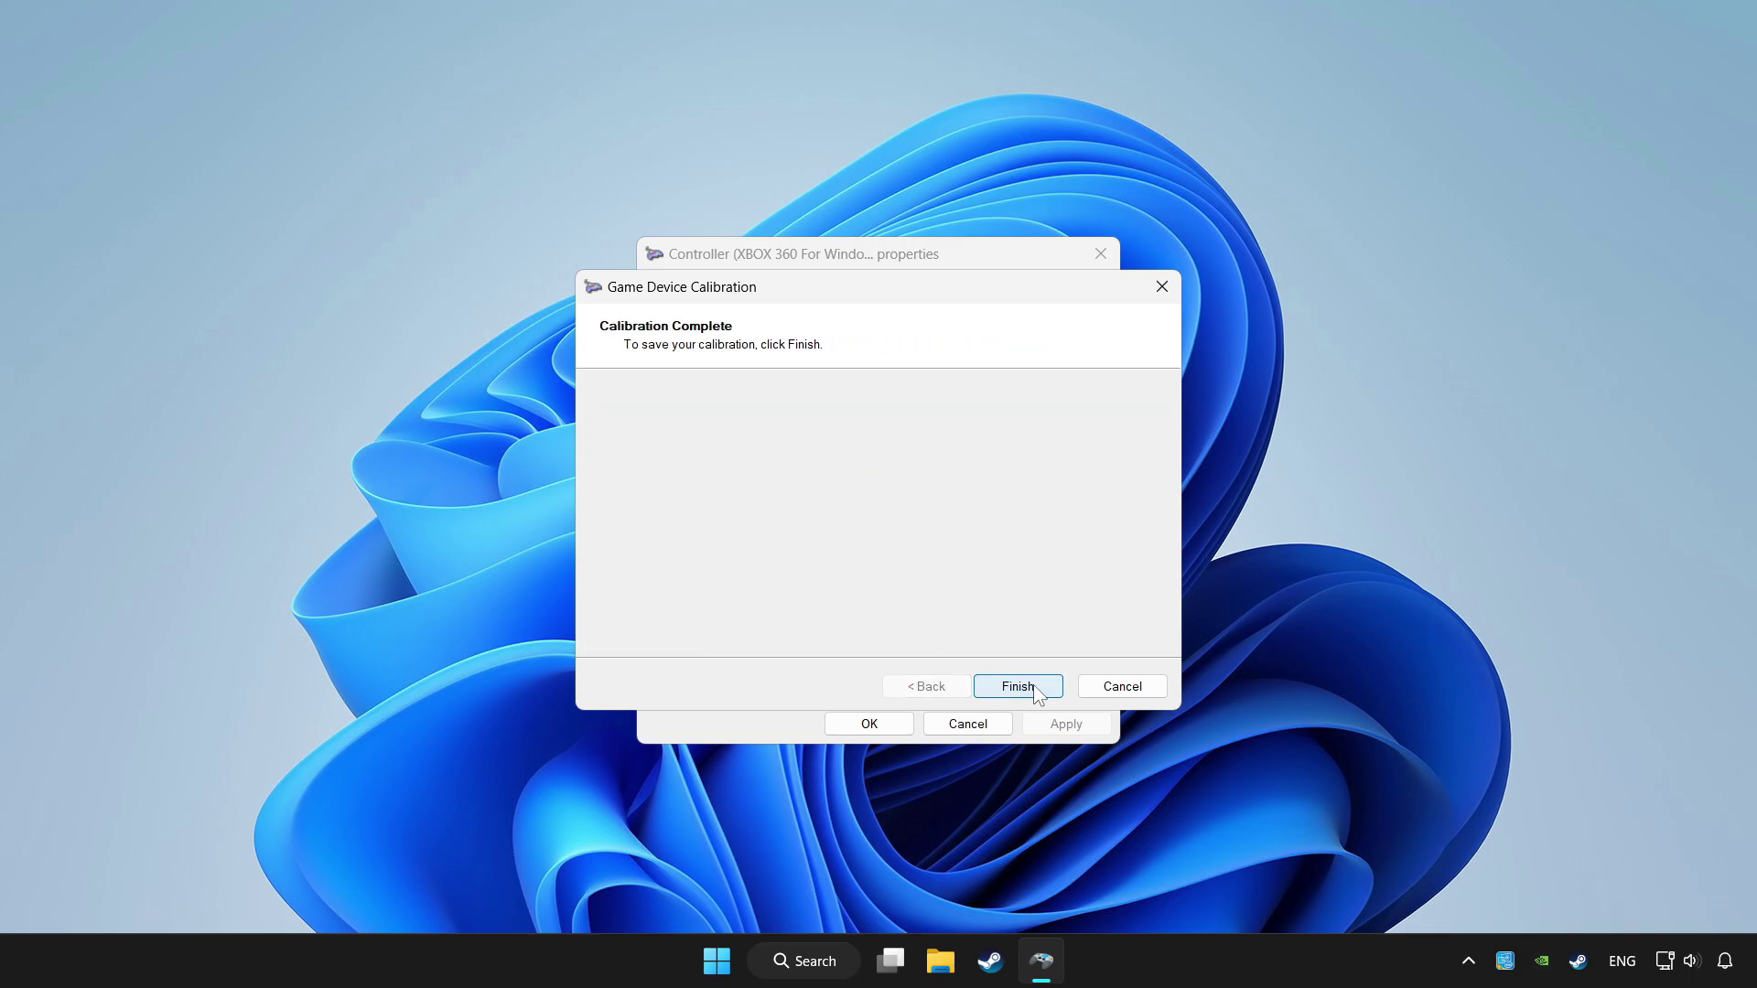
left_click(1018, 686)
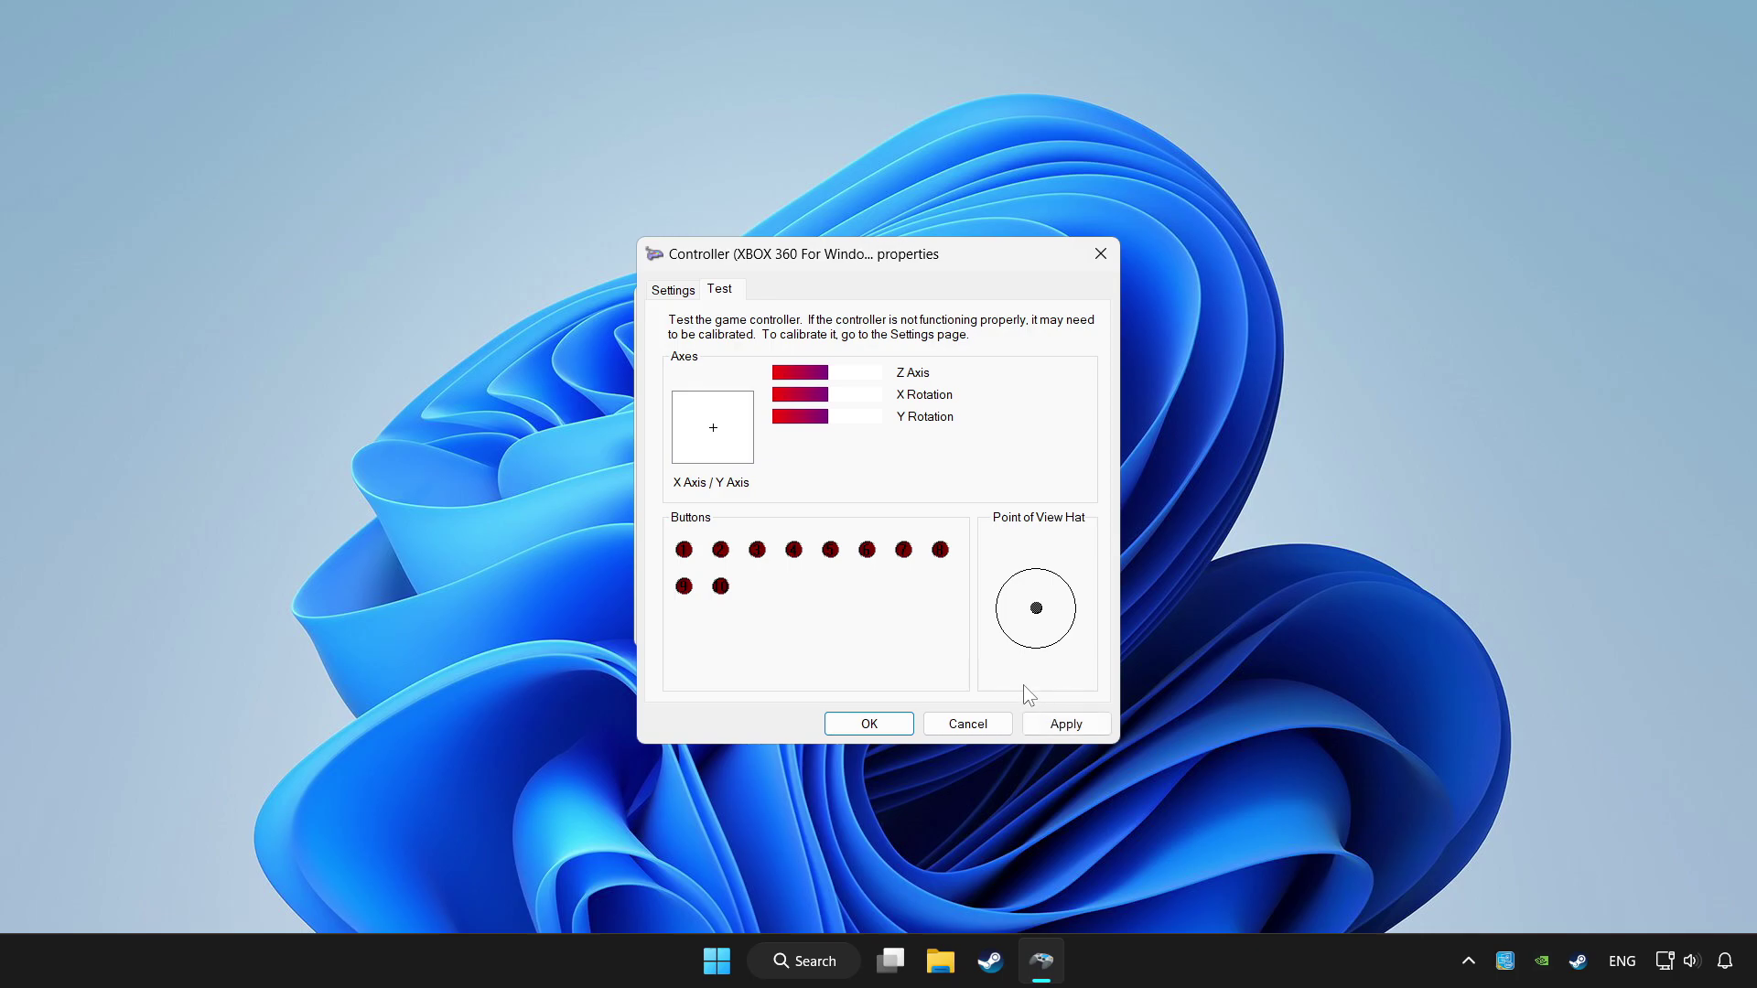
Step: Apply and save the calibration, then close the controller properties and Game Controllers
left_click(1067, 724)
left_click(867, 724)
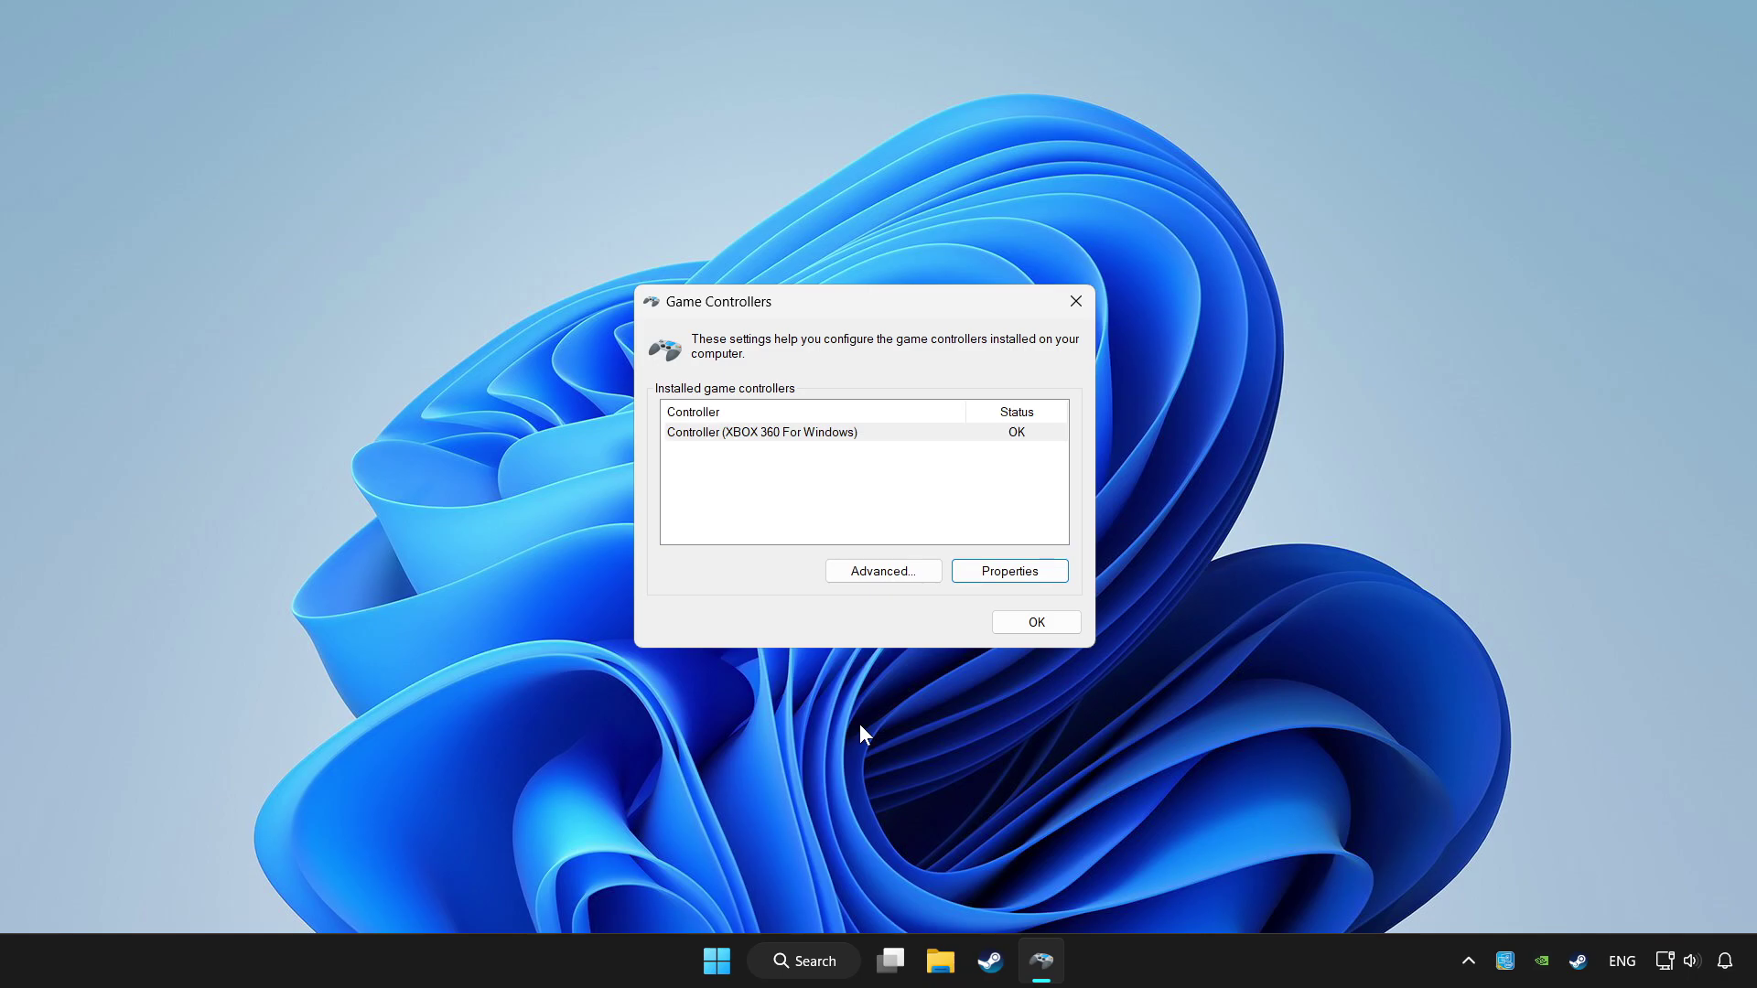
left_click(1037, 624)
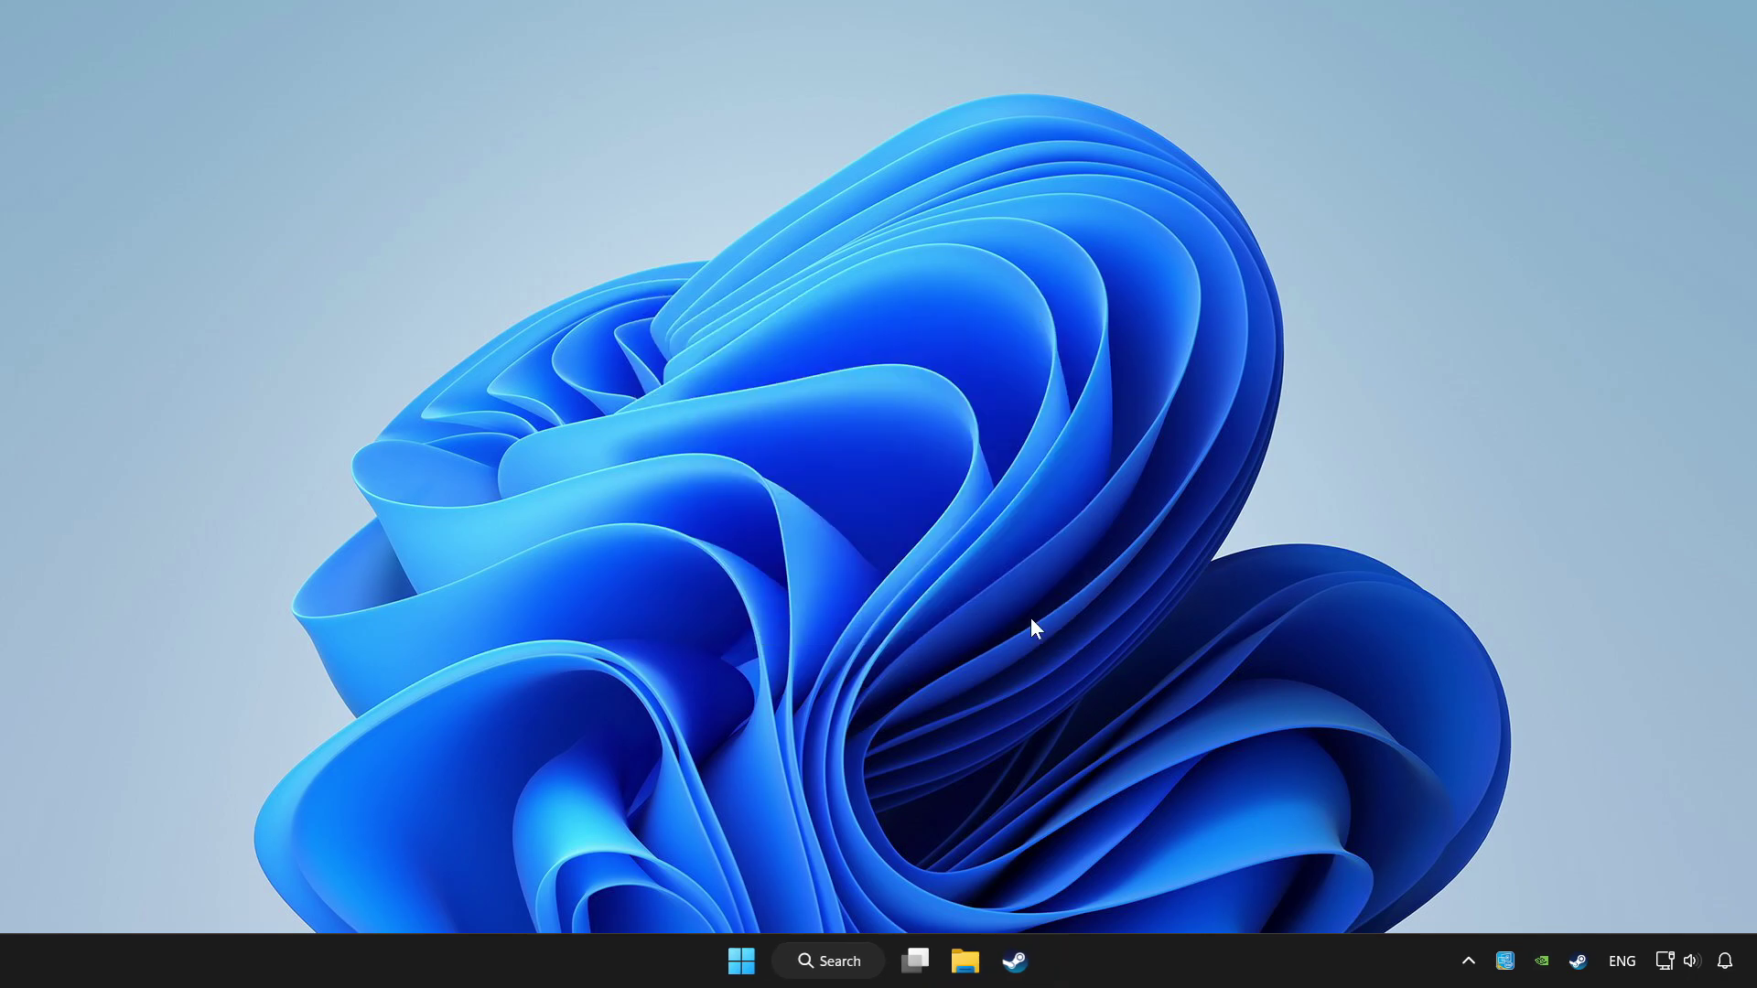
Step: Launch Steam, dismiss the Add a Game menu, and select YOUR PROBLEMATIC GAME in Library
left_click(1016, 962)
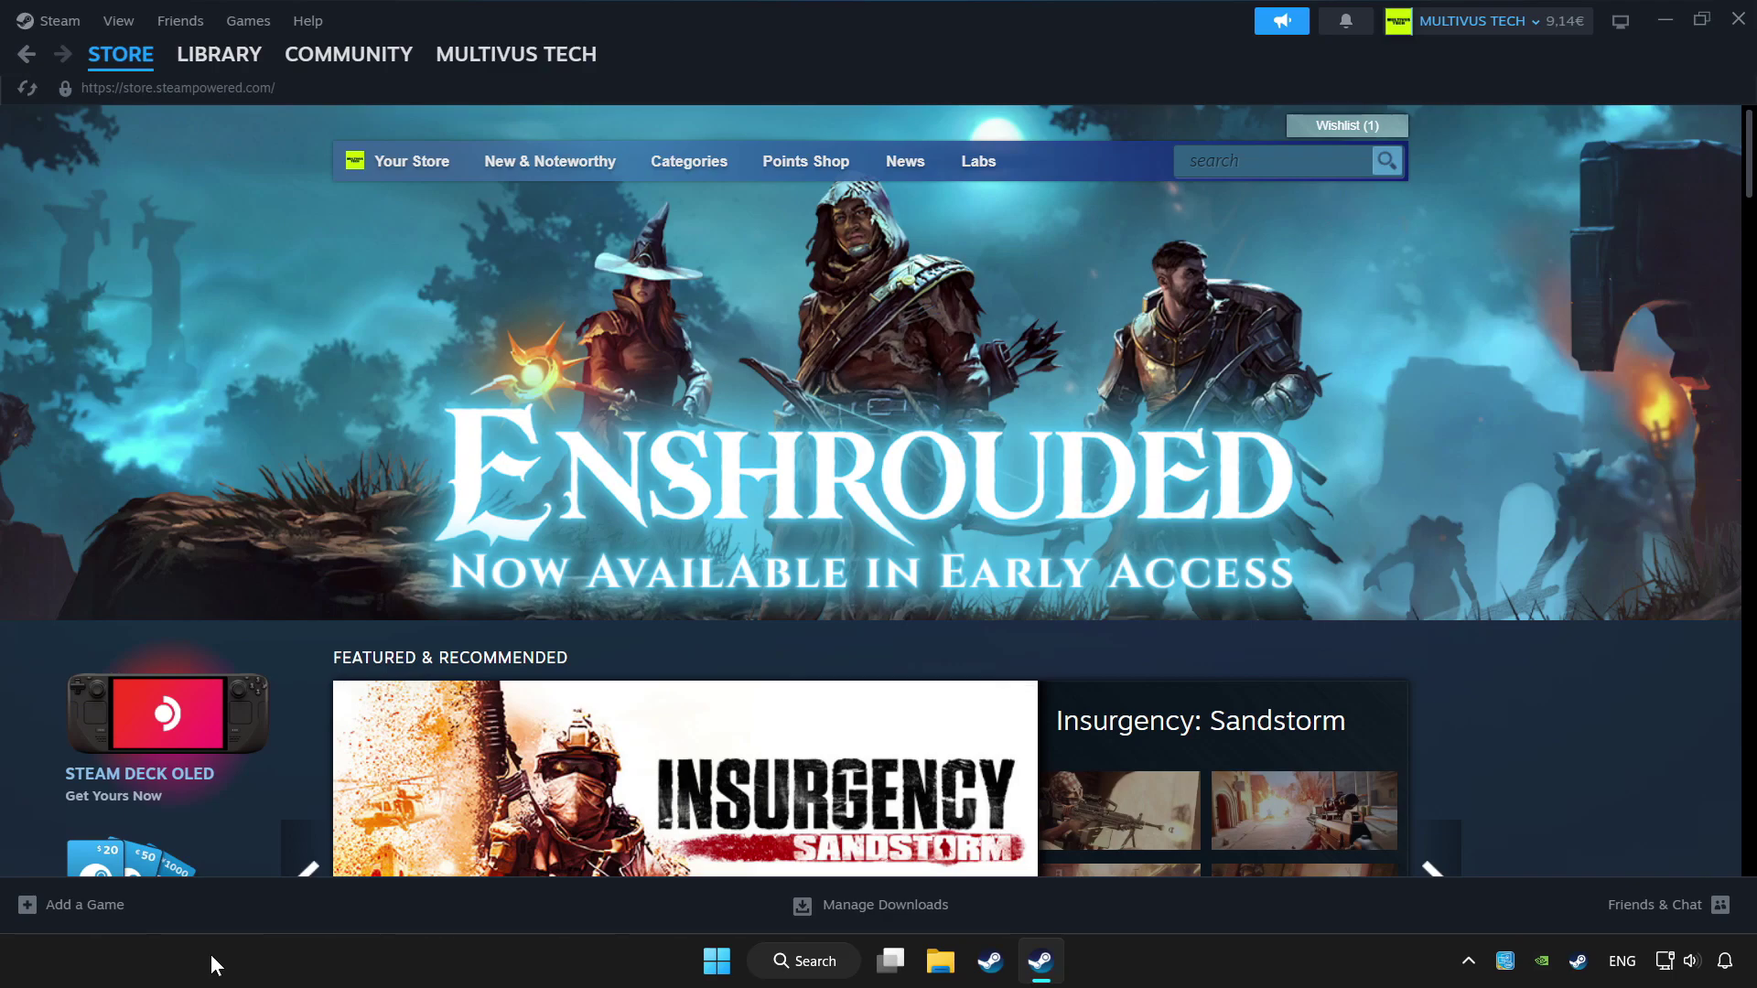
left_click(80, 907)
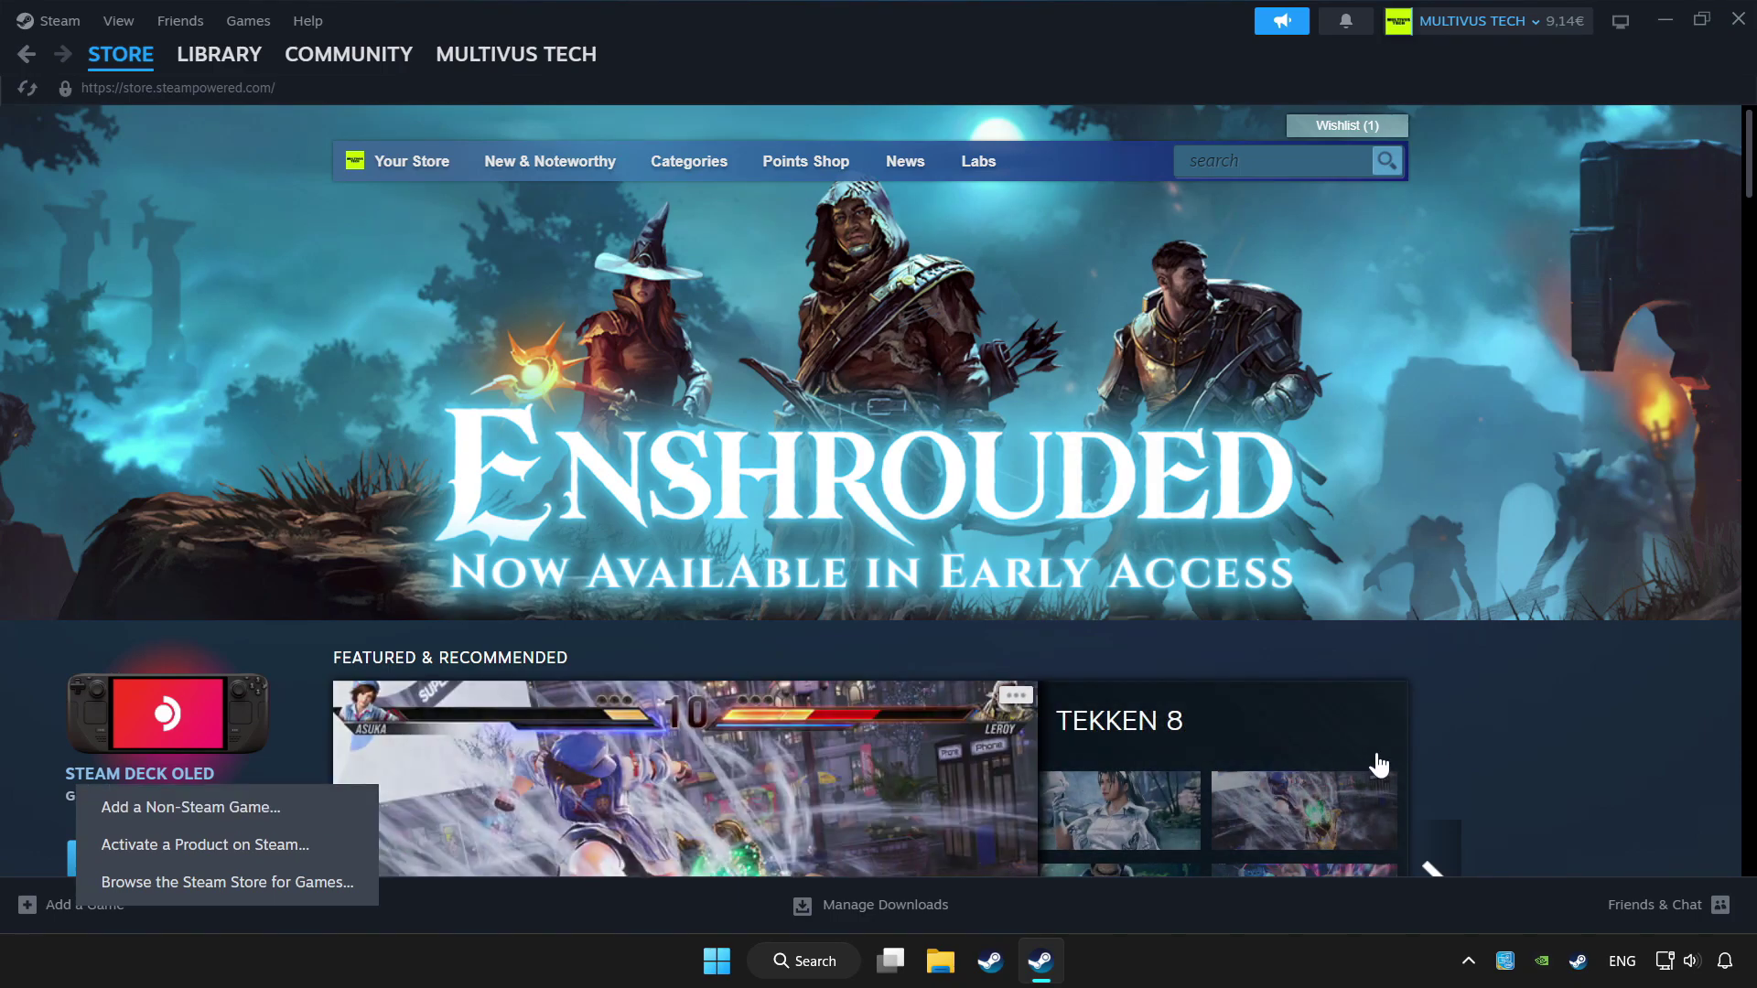
left_click(1522, 713)
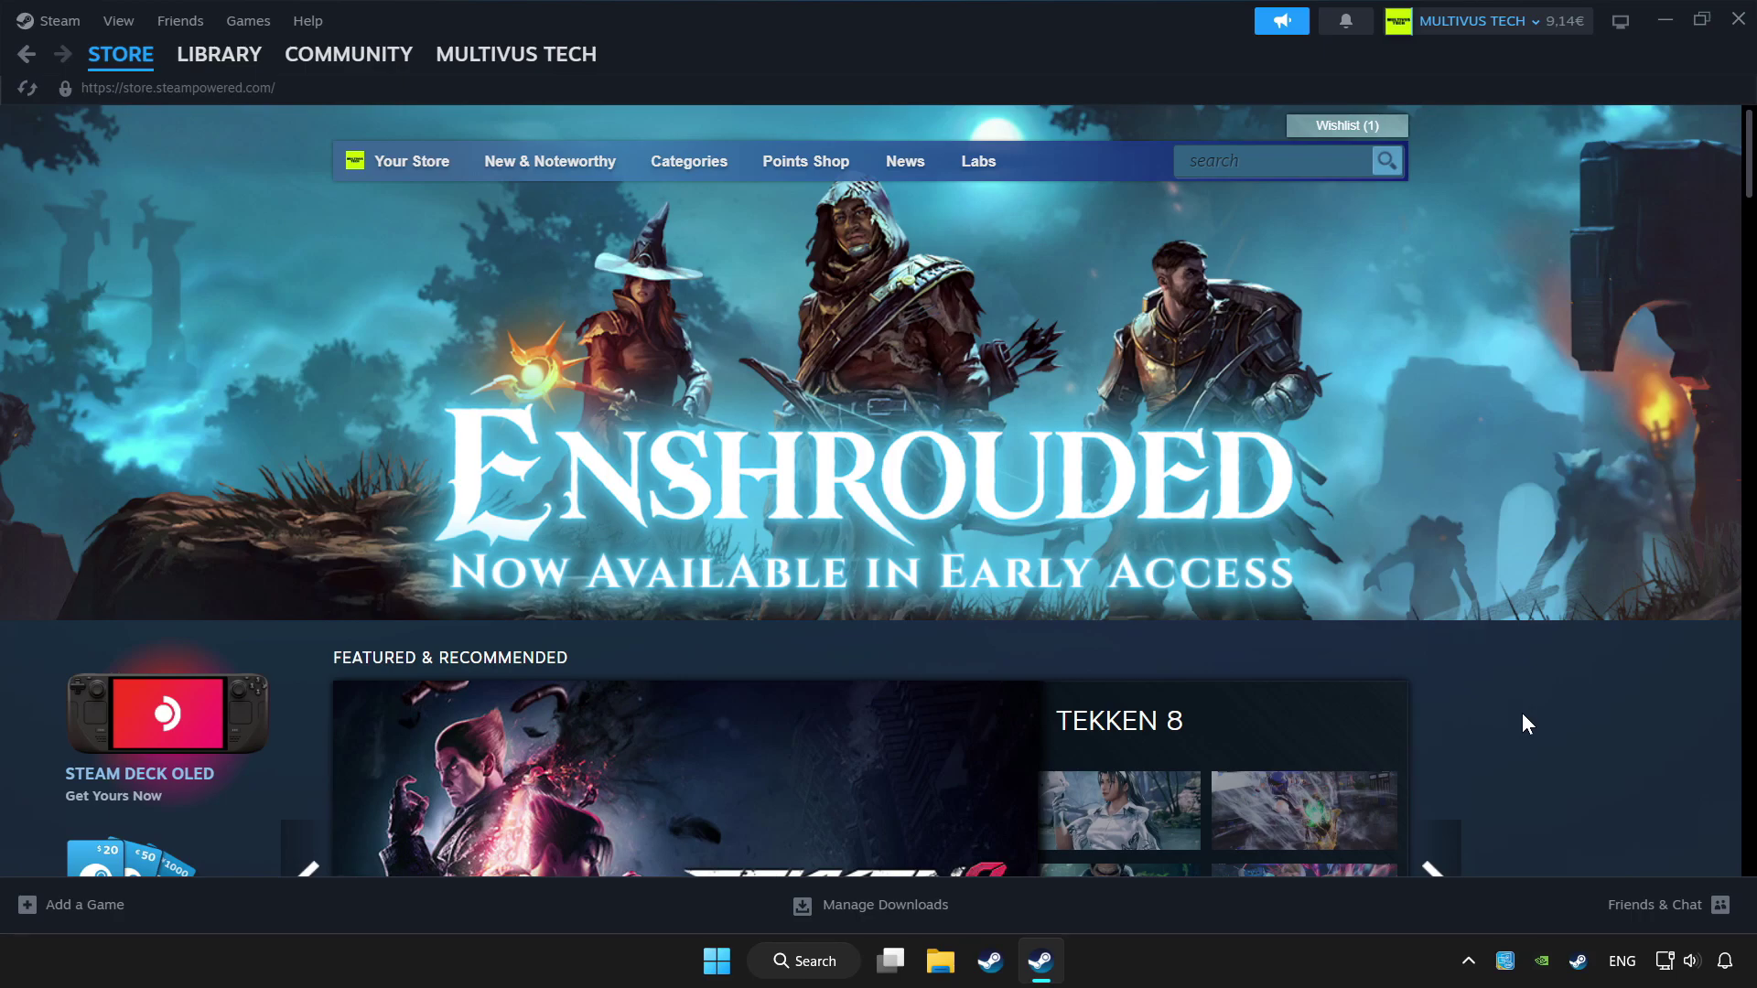
left_click(222, 58)
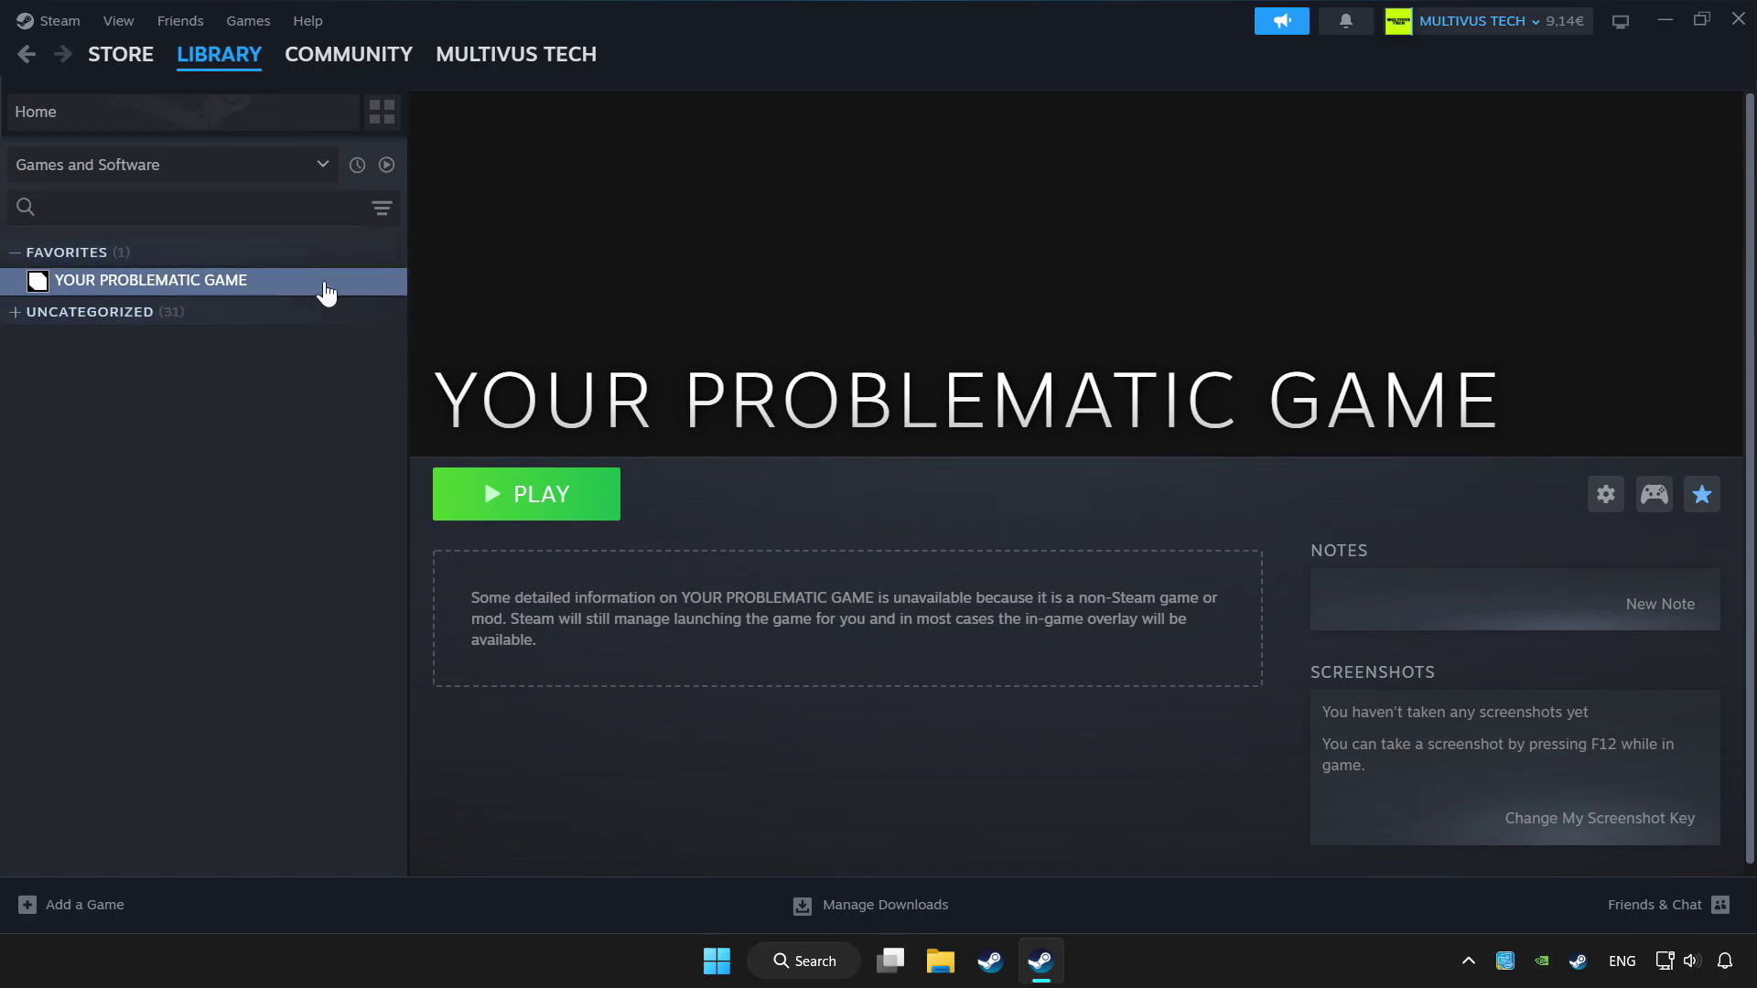
Step: Enable Steam Input for YOUR PROBLEMATIC GAME and apply Valve's Gamepad template layout
left_click(1653, 496)
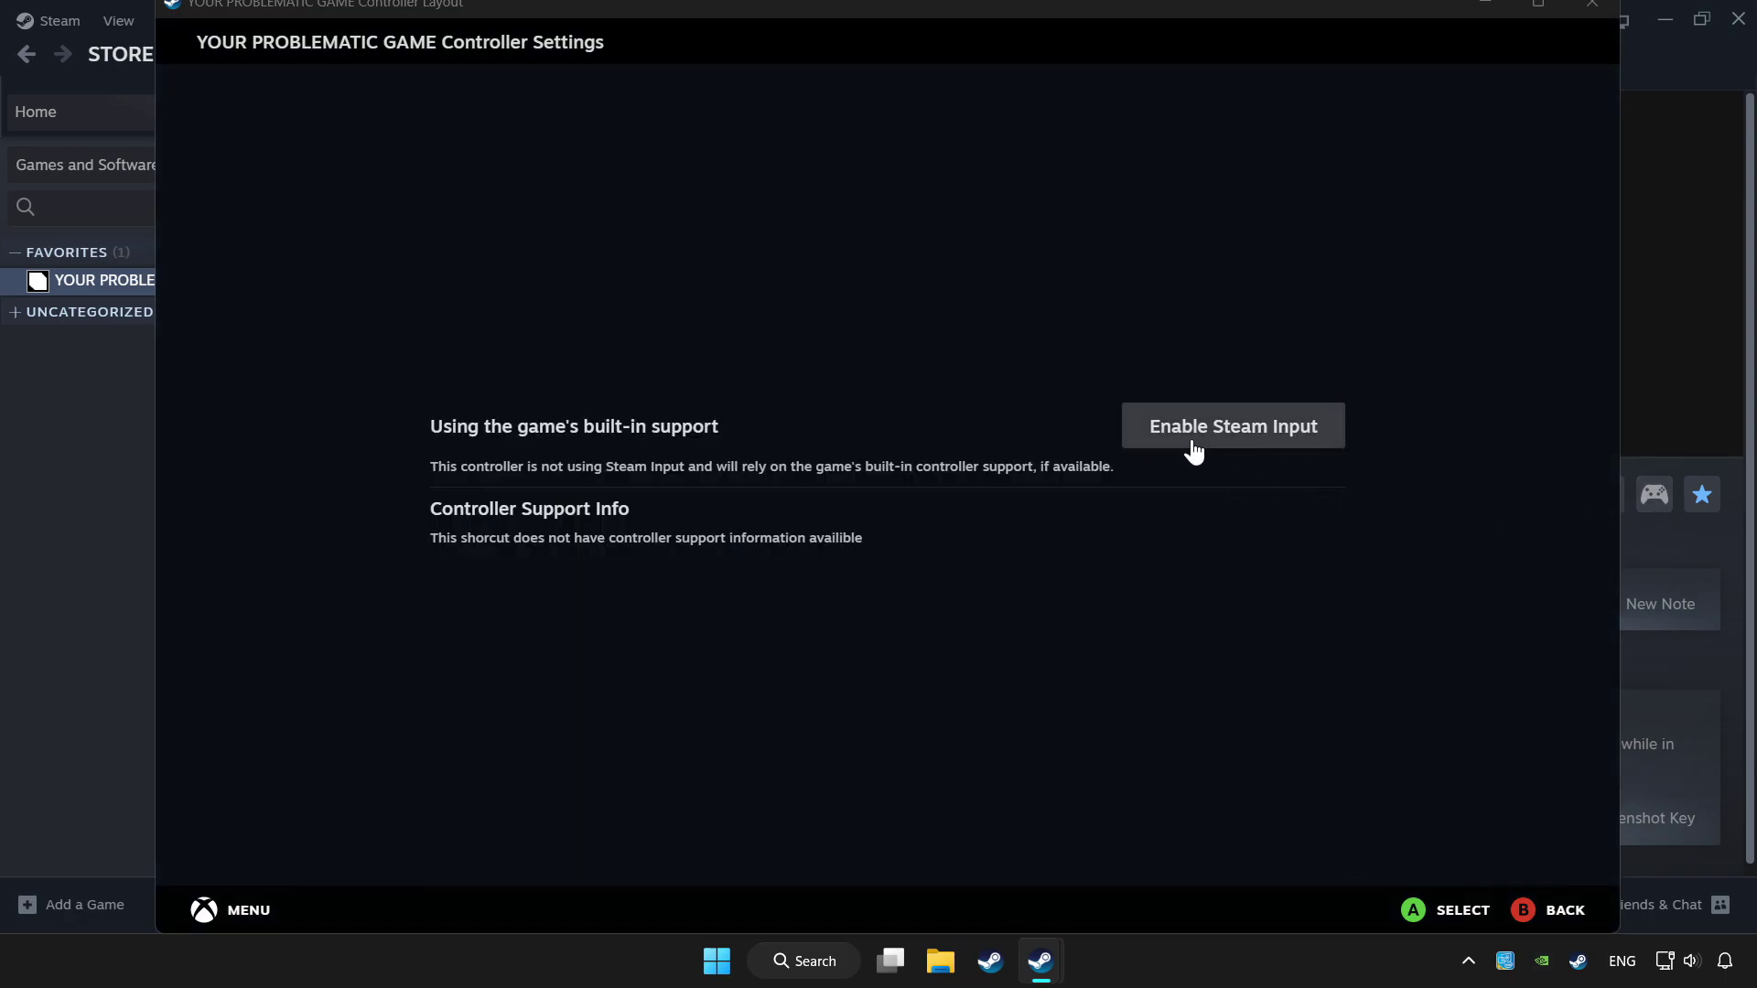
left_click(1269, 447)
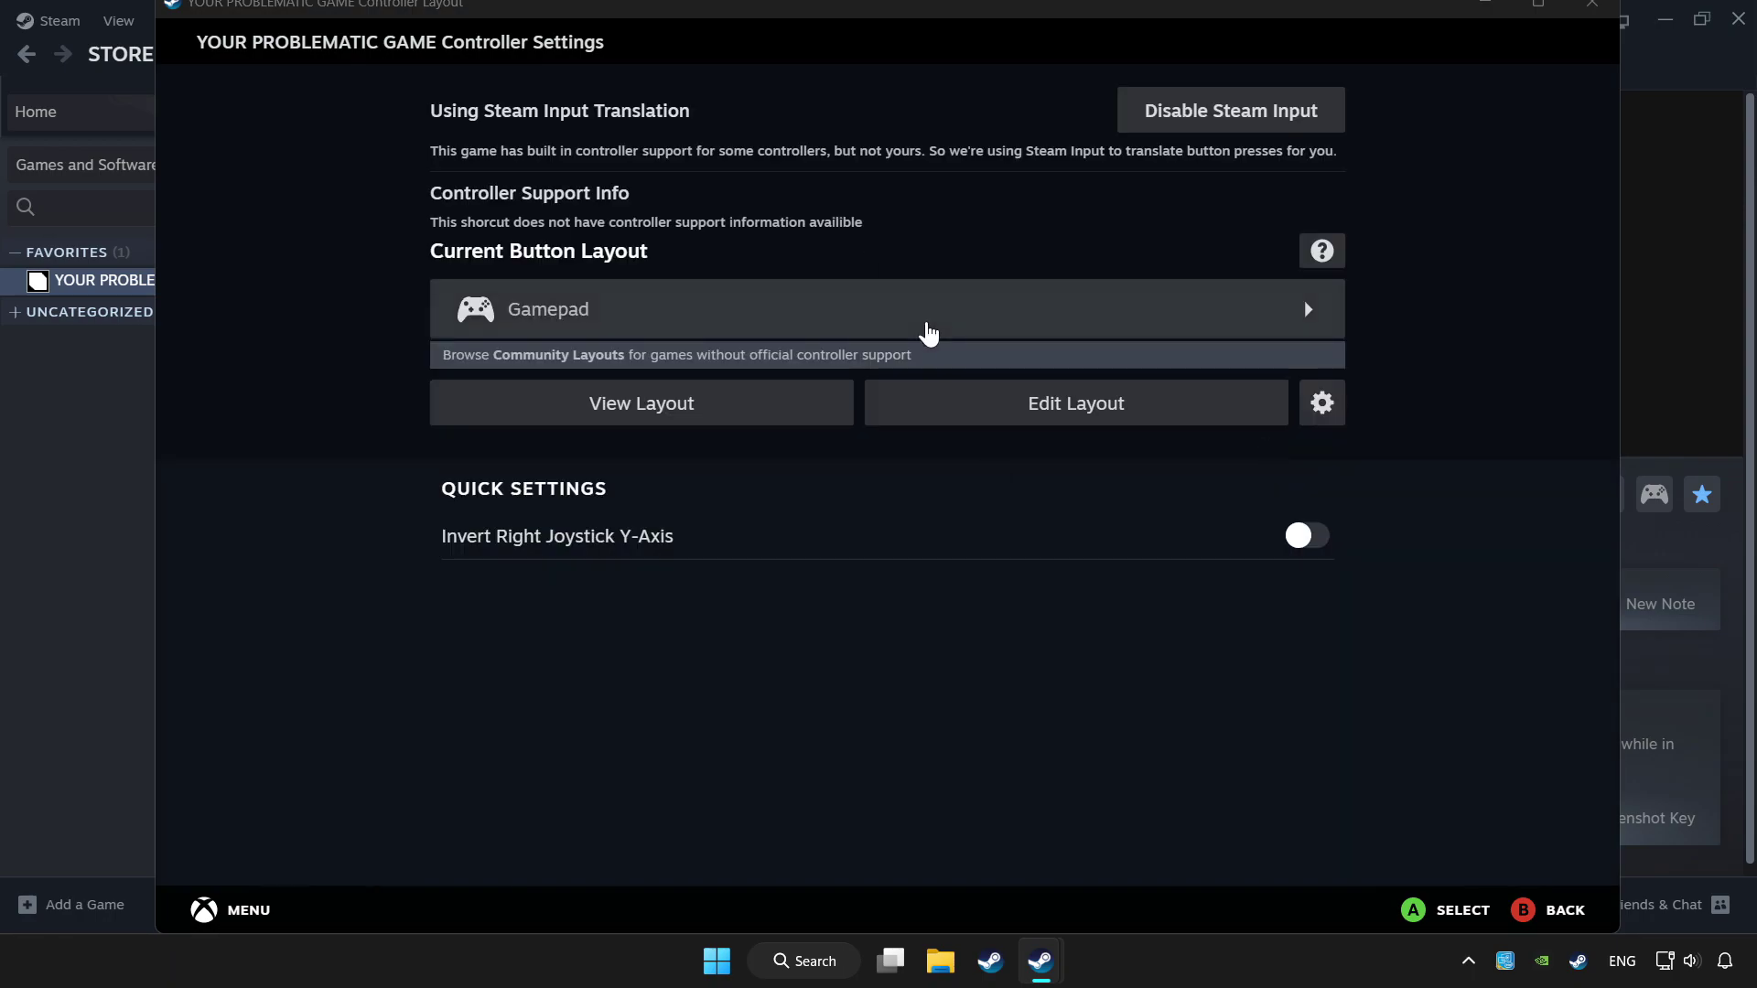
left_click(927, 320)
left_click(813, 97)
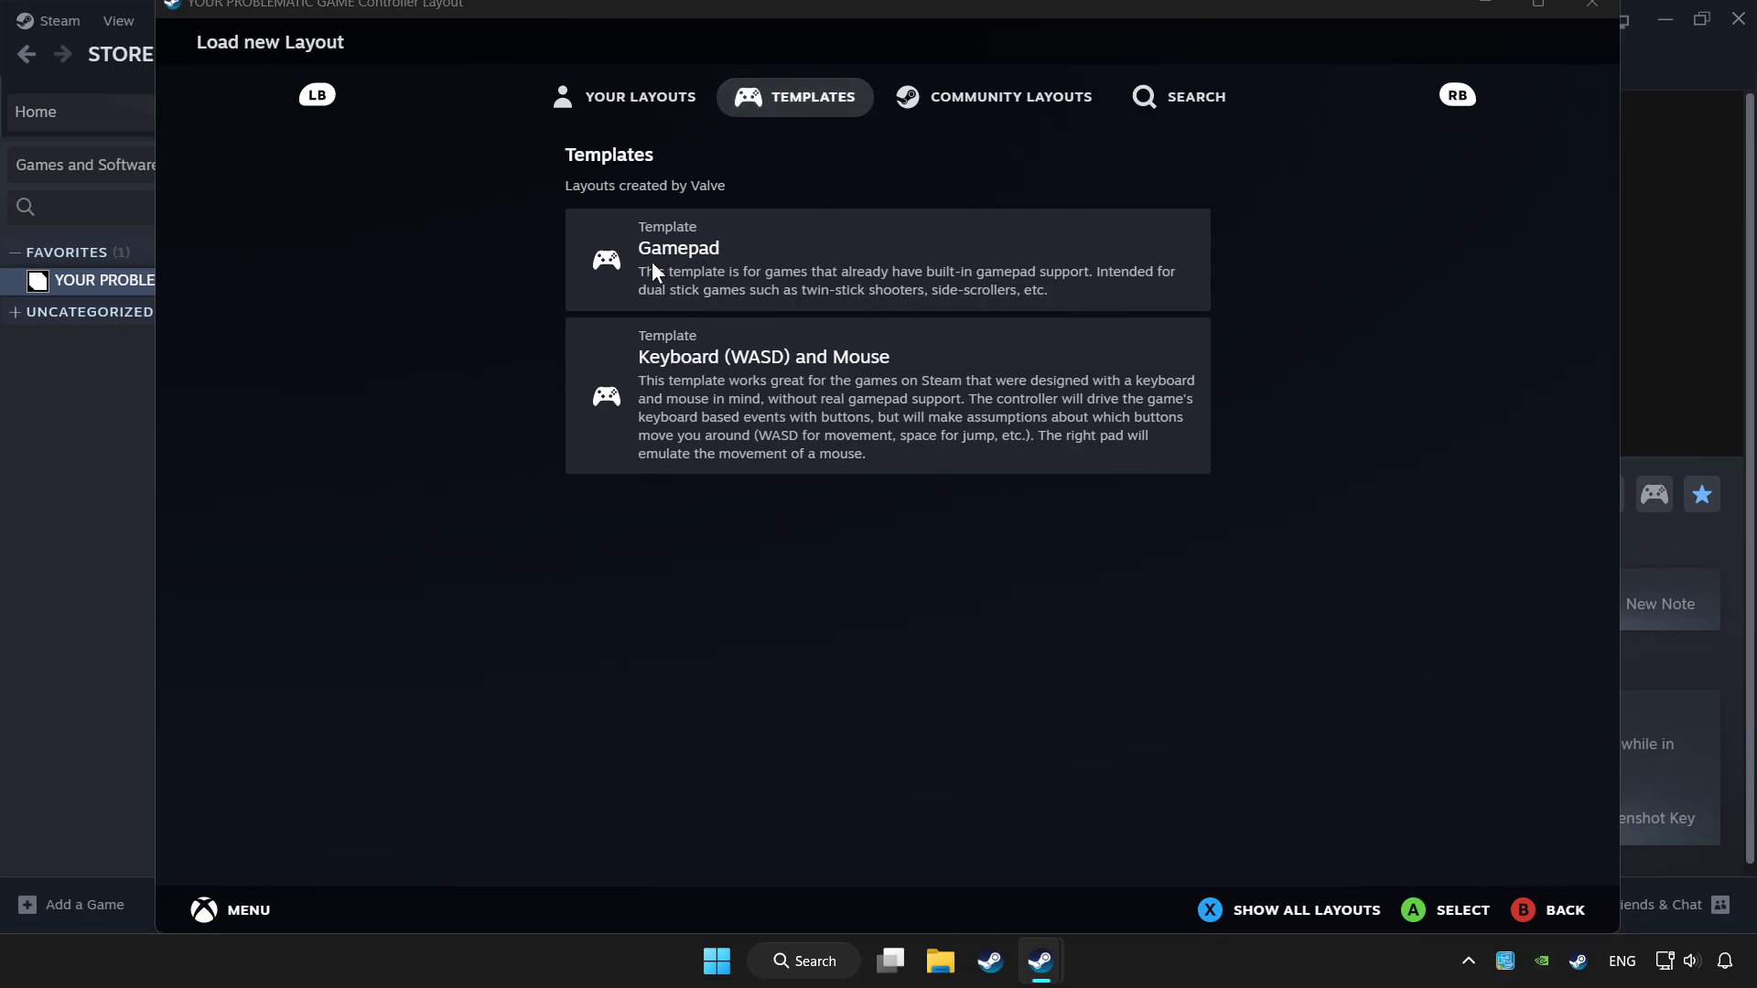
left_click(759, 258)
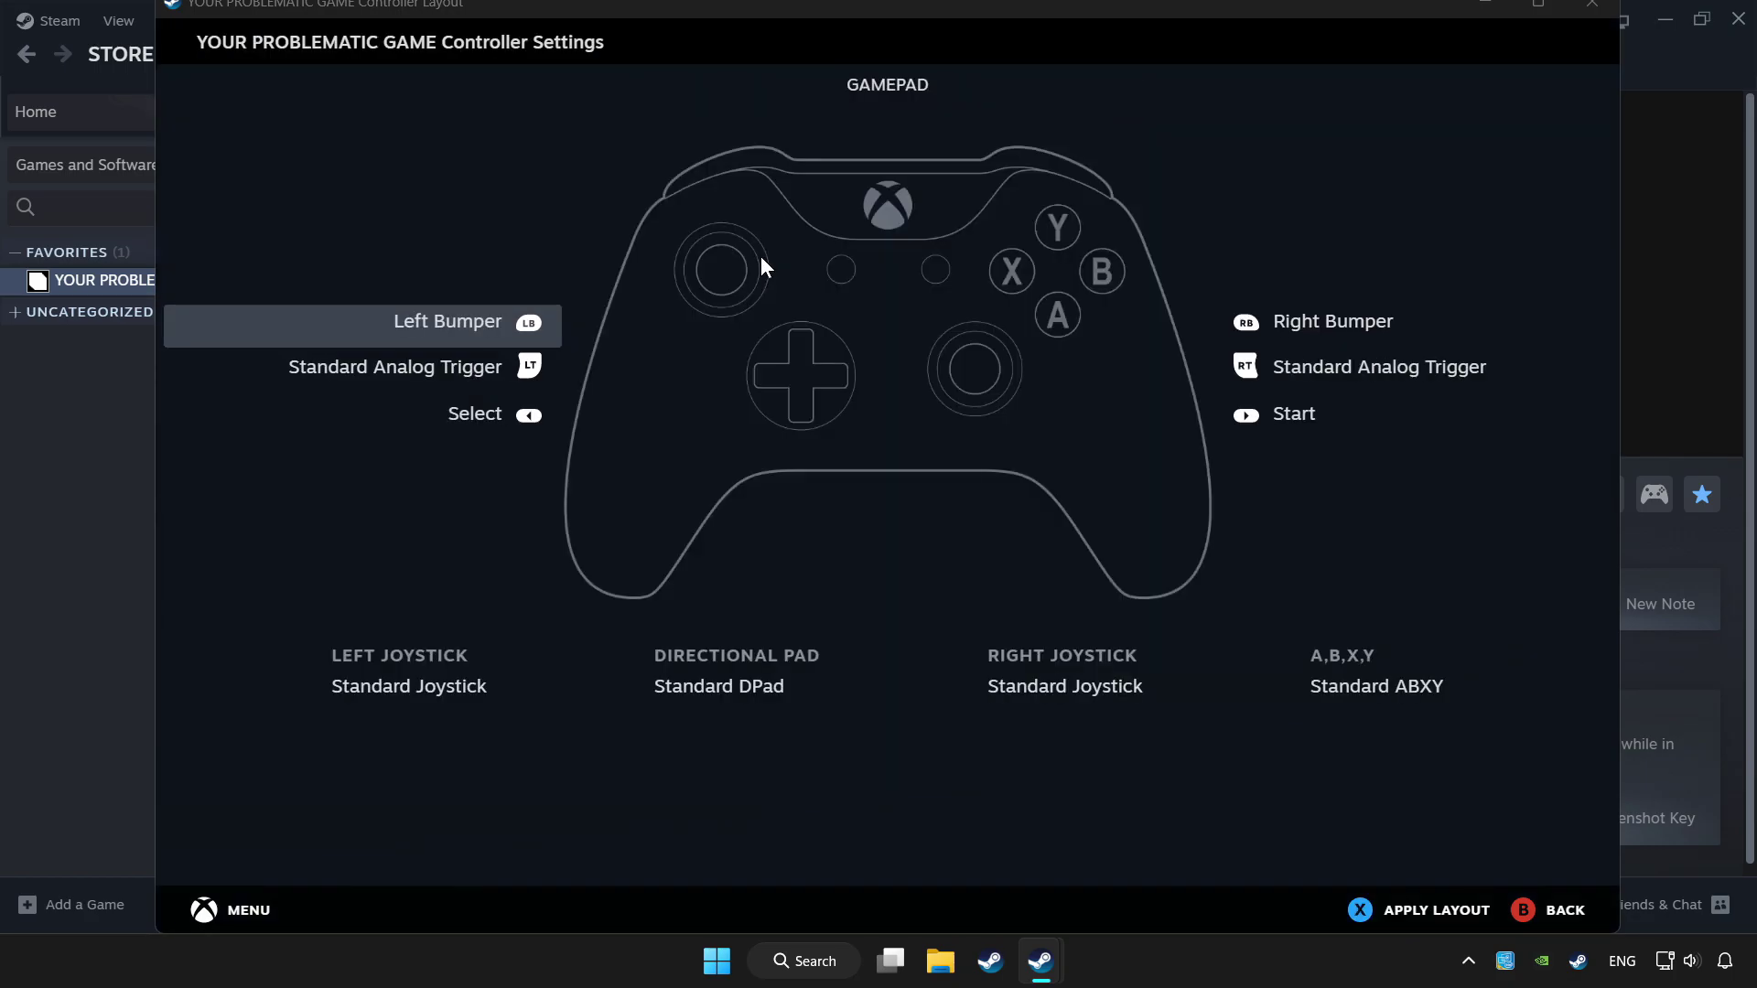
left_click(1437, 910)
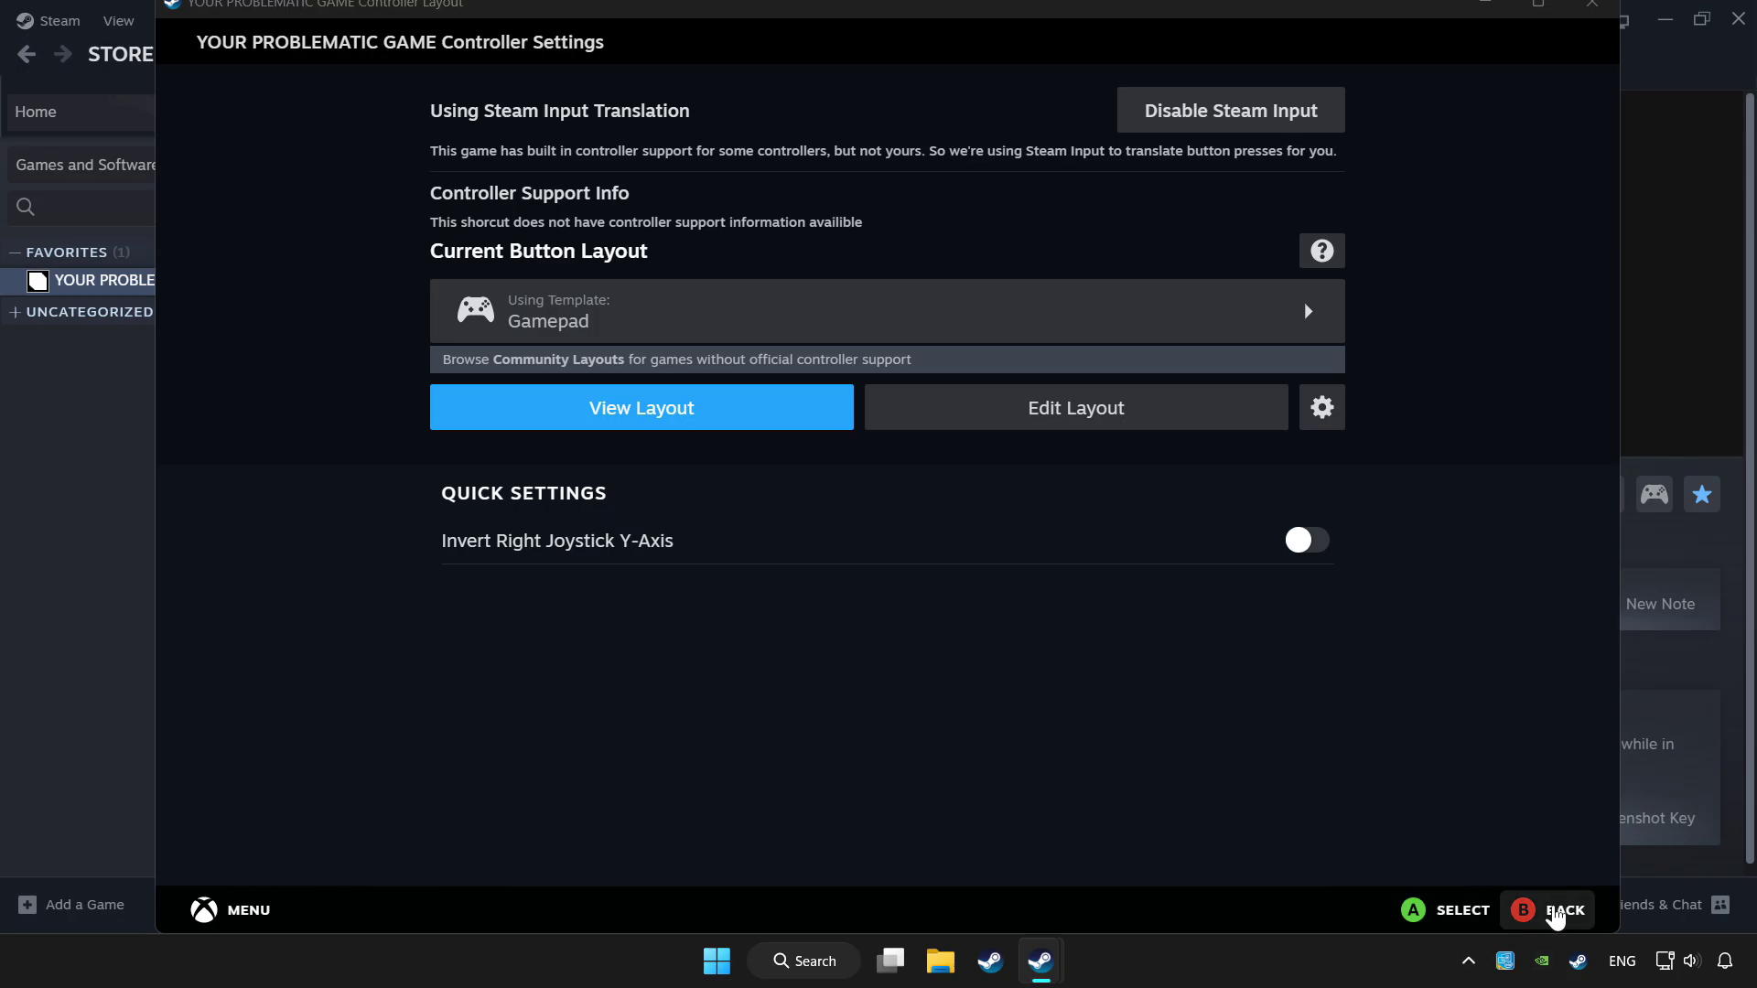
left_click(1555, 912)
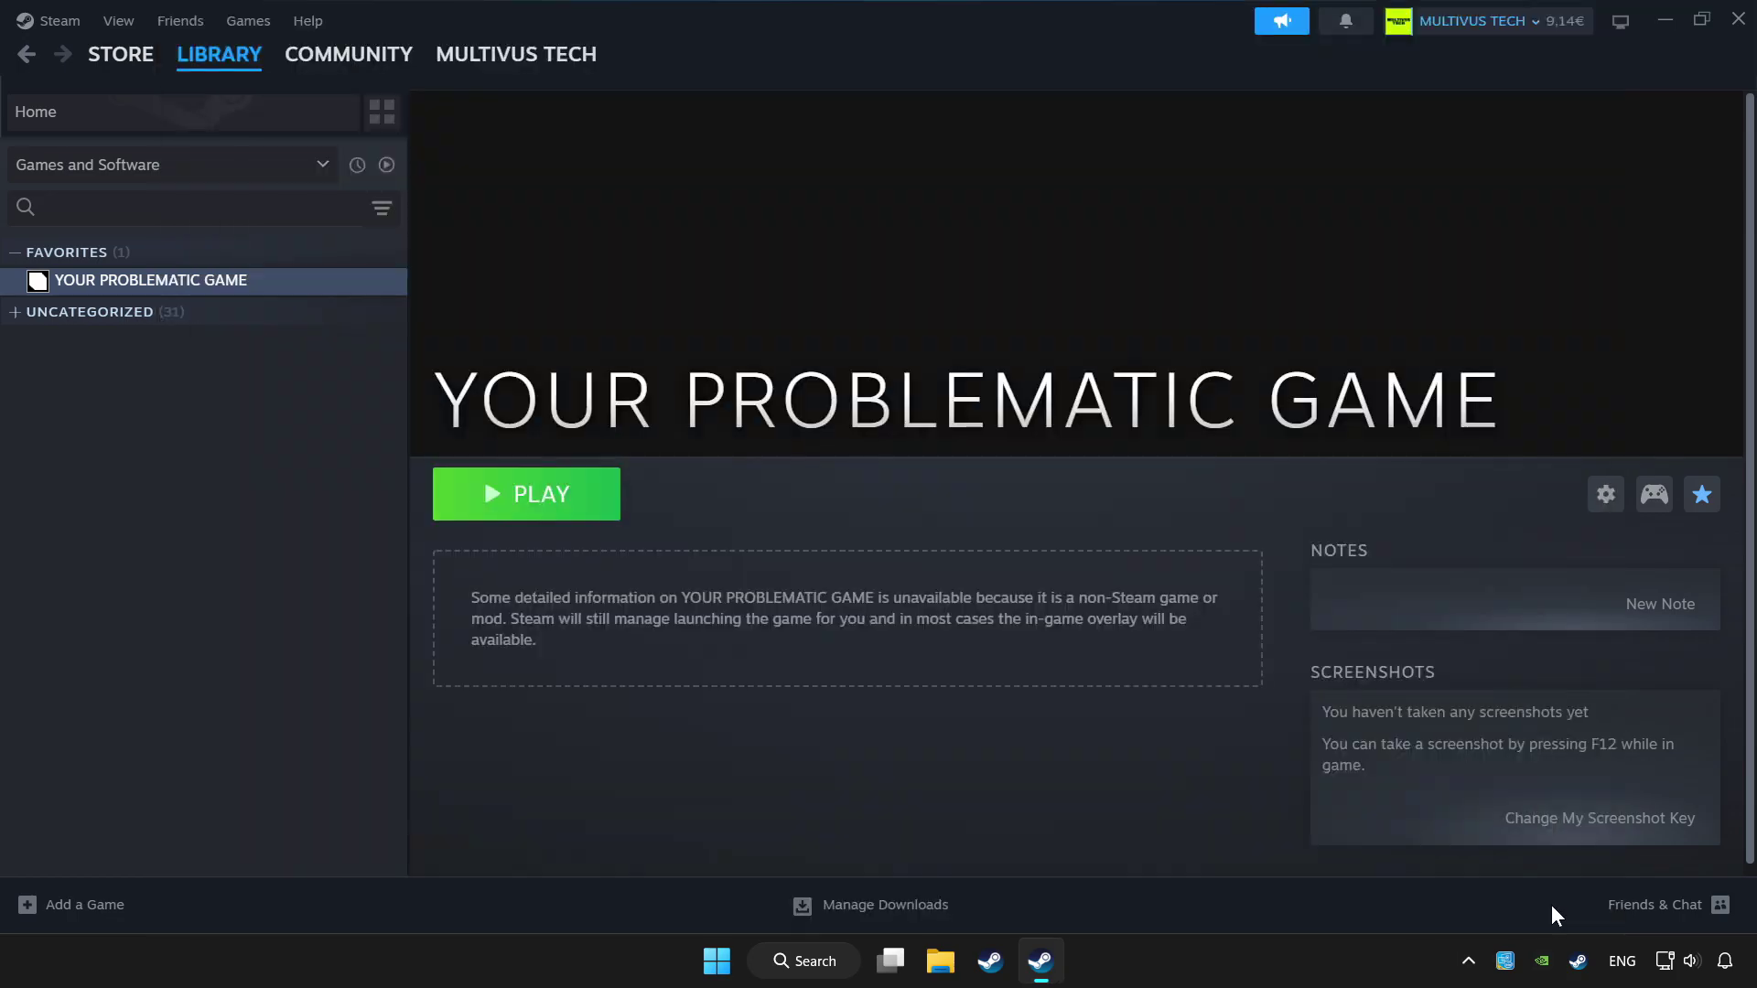